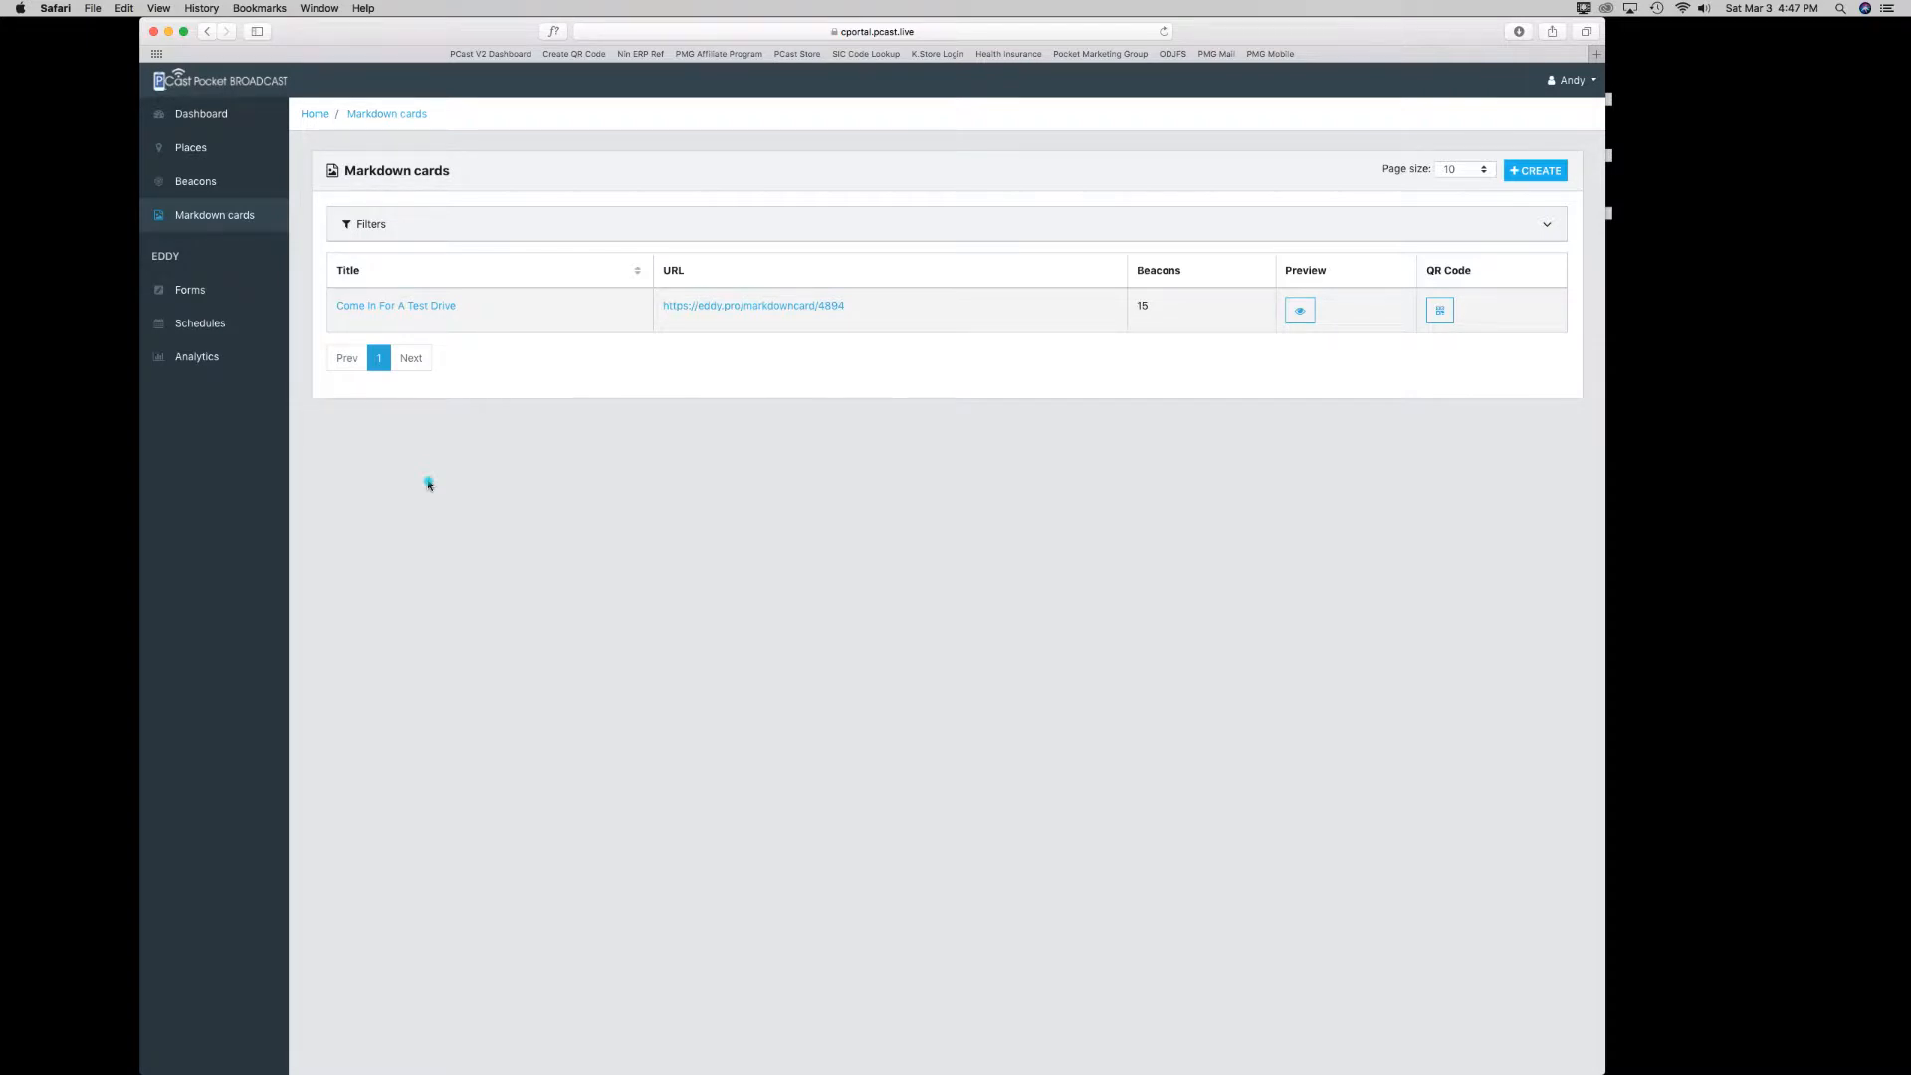
- Open the "Come In For A Test Drive" markdown card and examine its content in an enlarged mobile preview
left_click(356, 307)
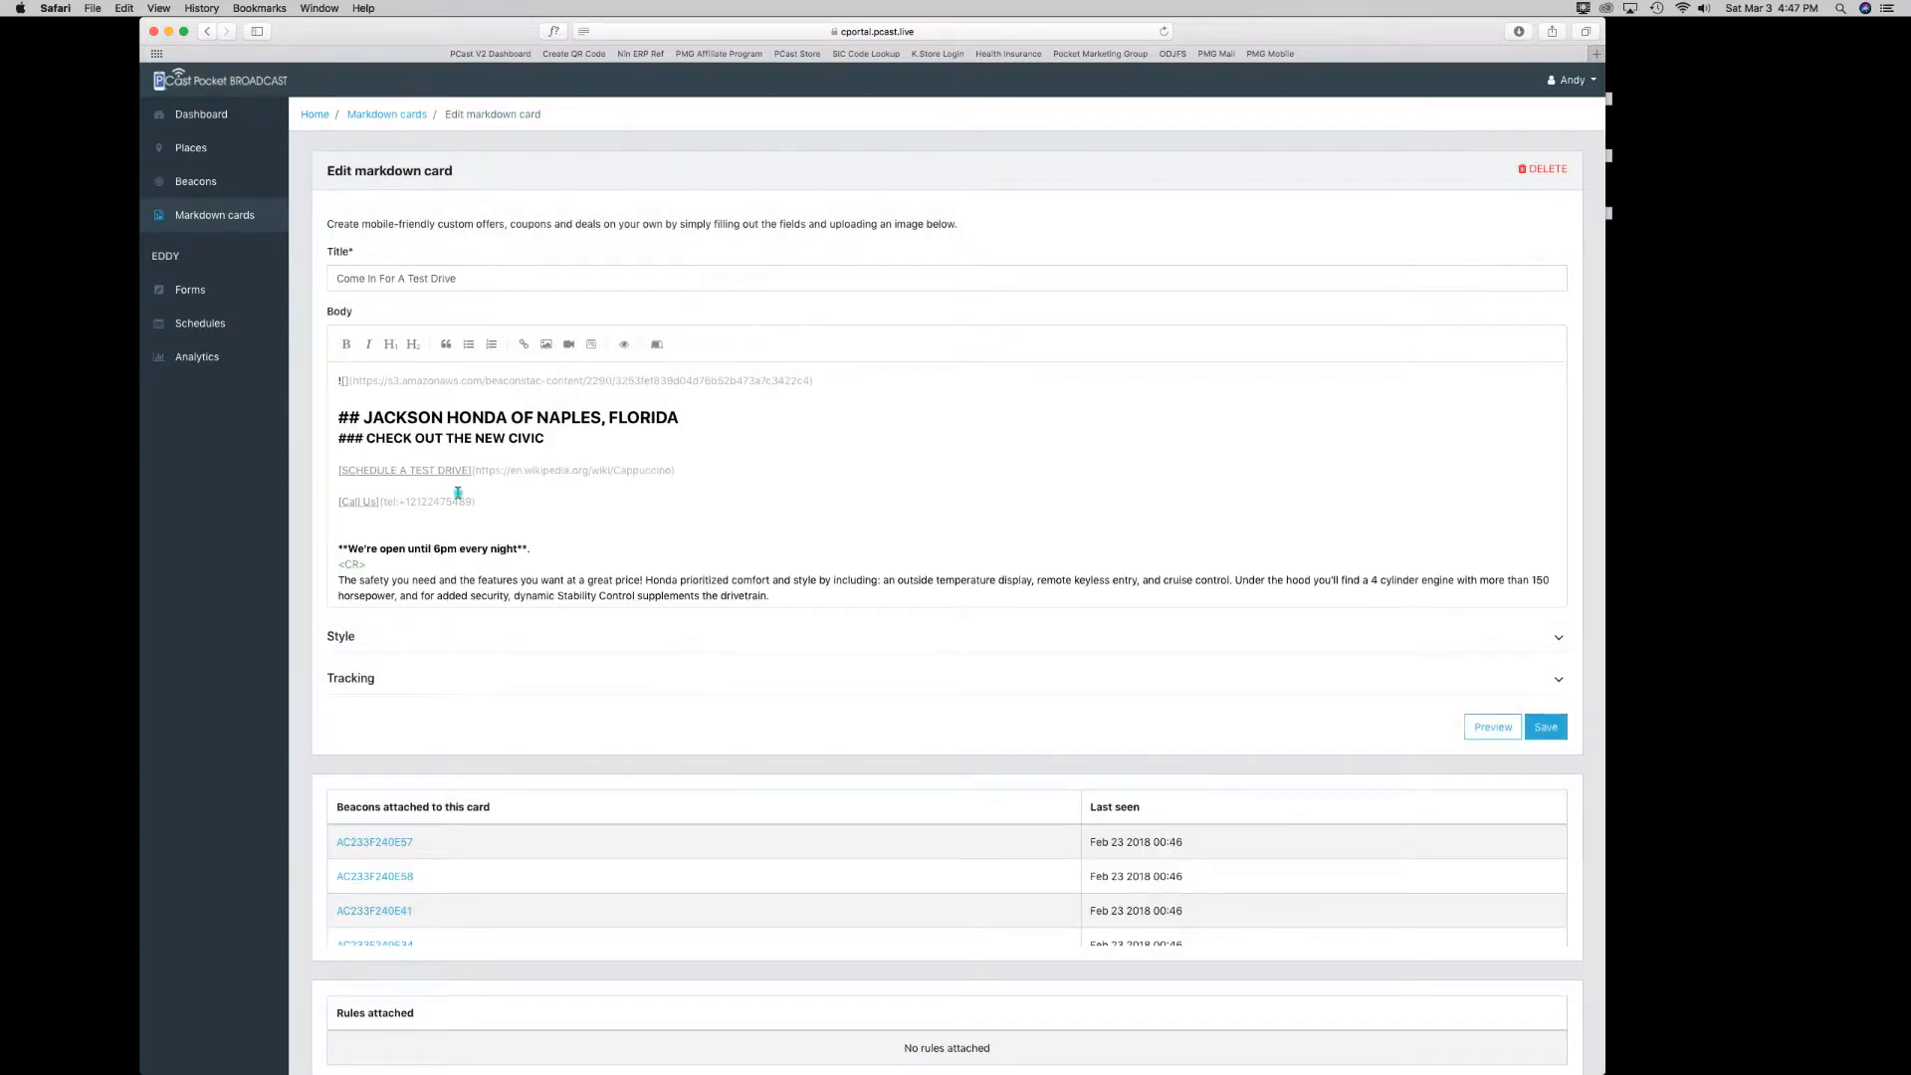
left_click_drag(468, 278, 321, 279)
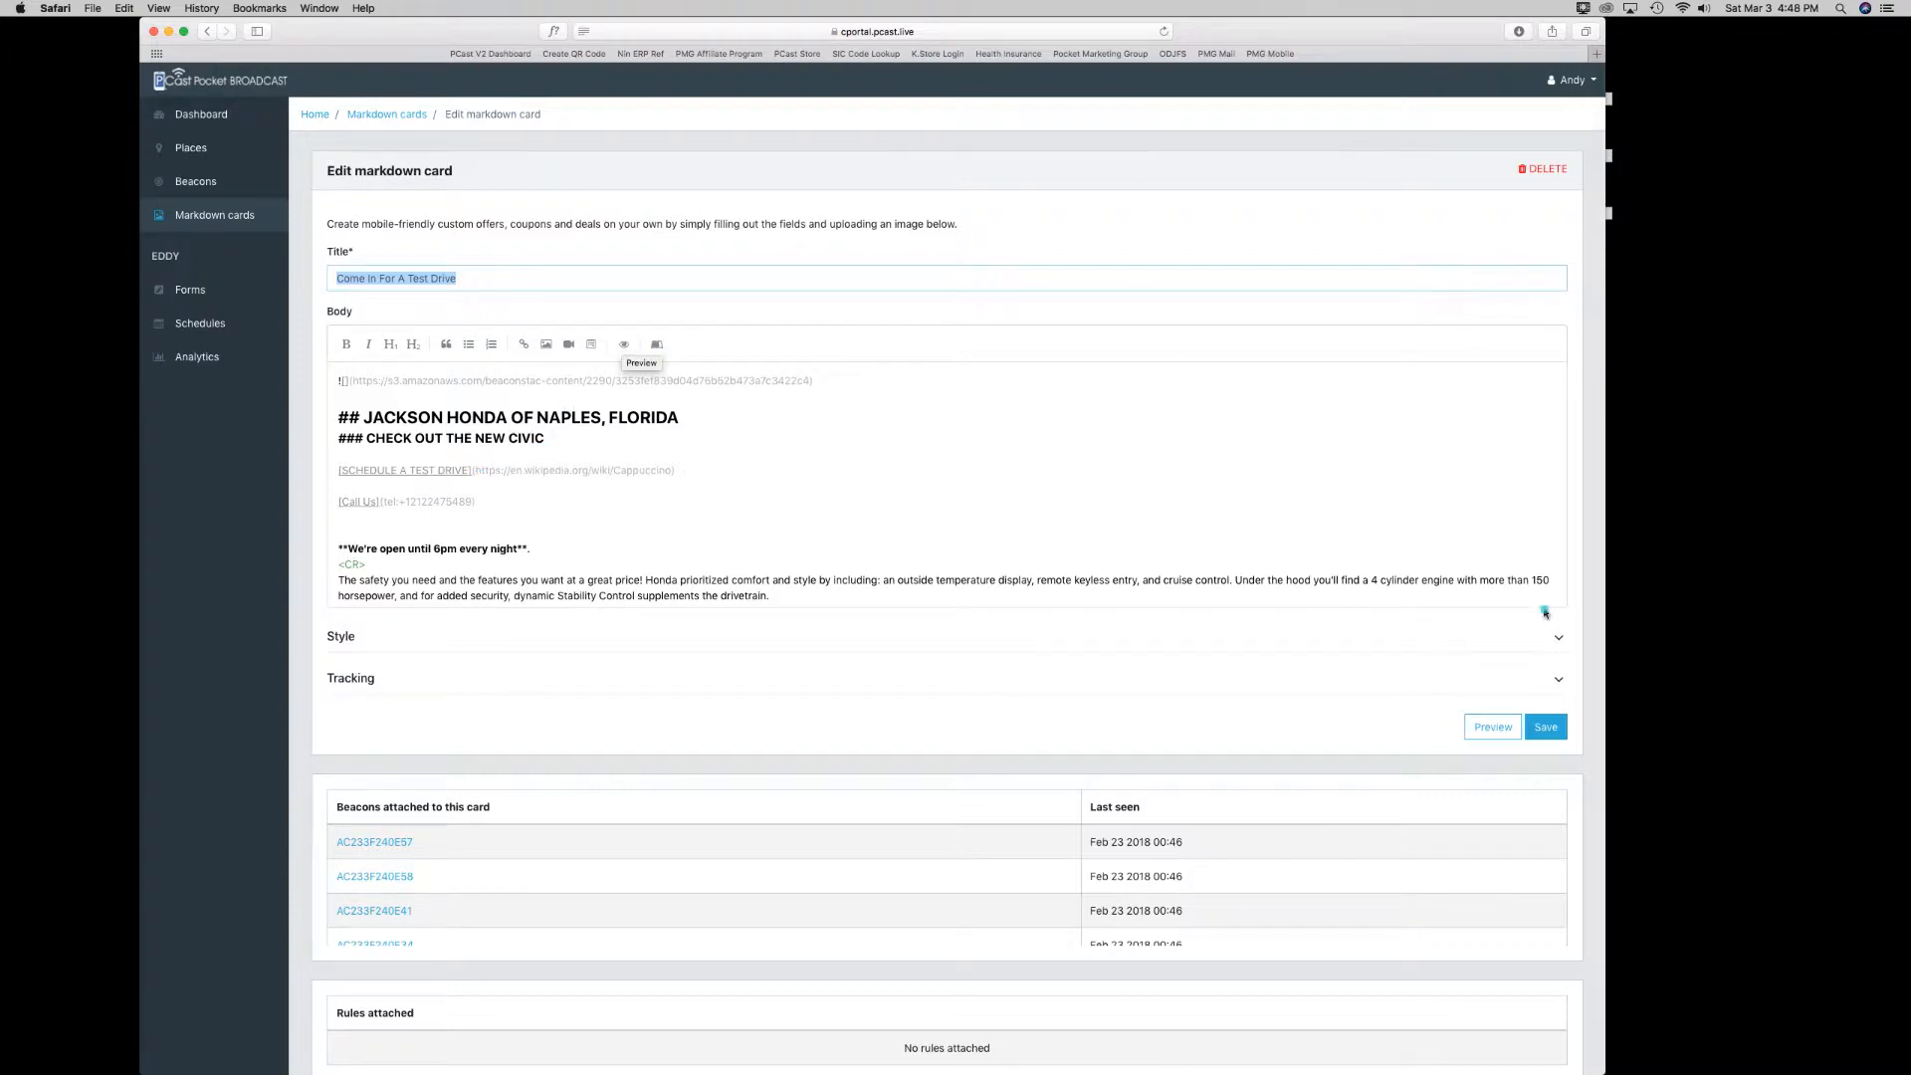
left_click(1488, 730)
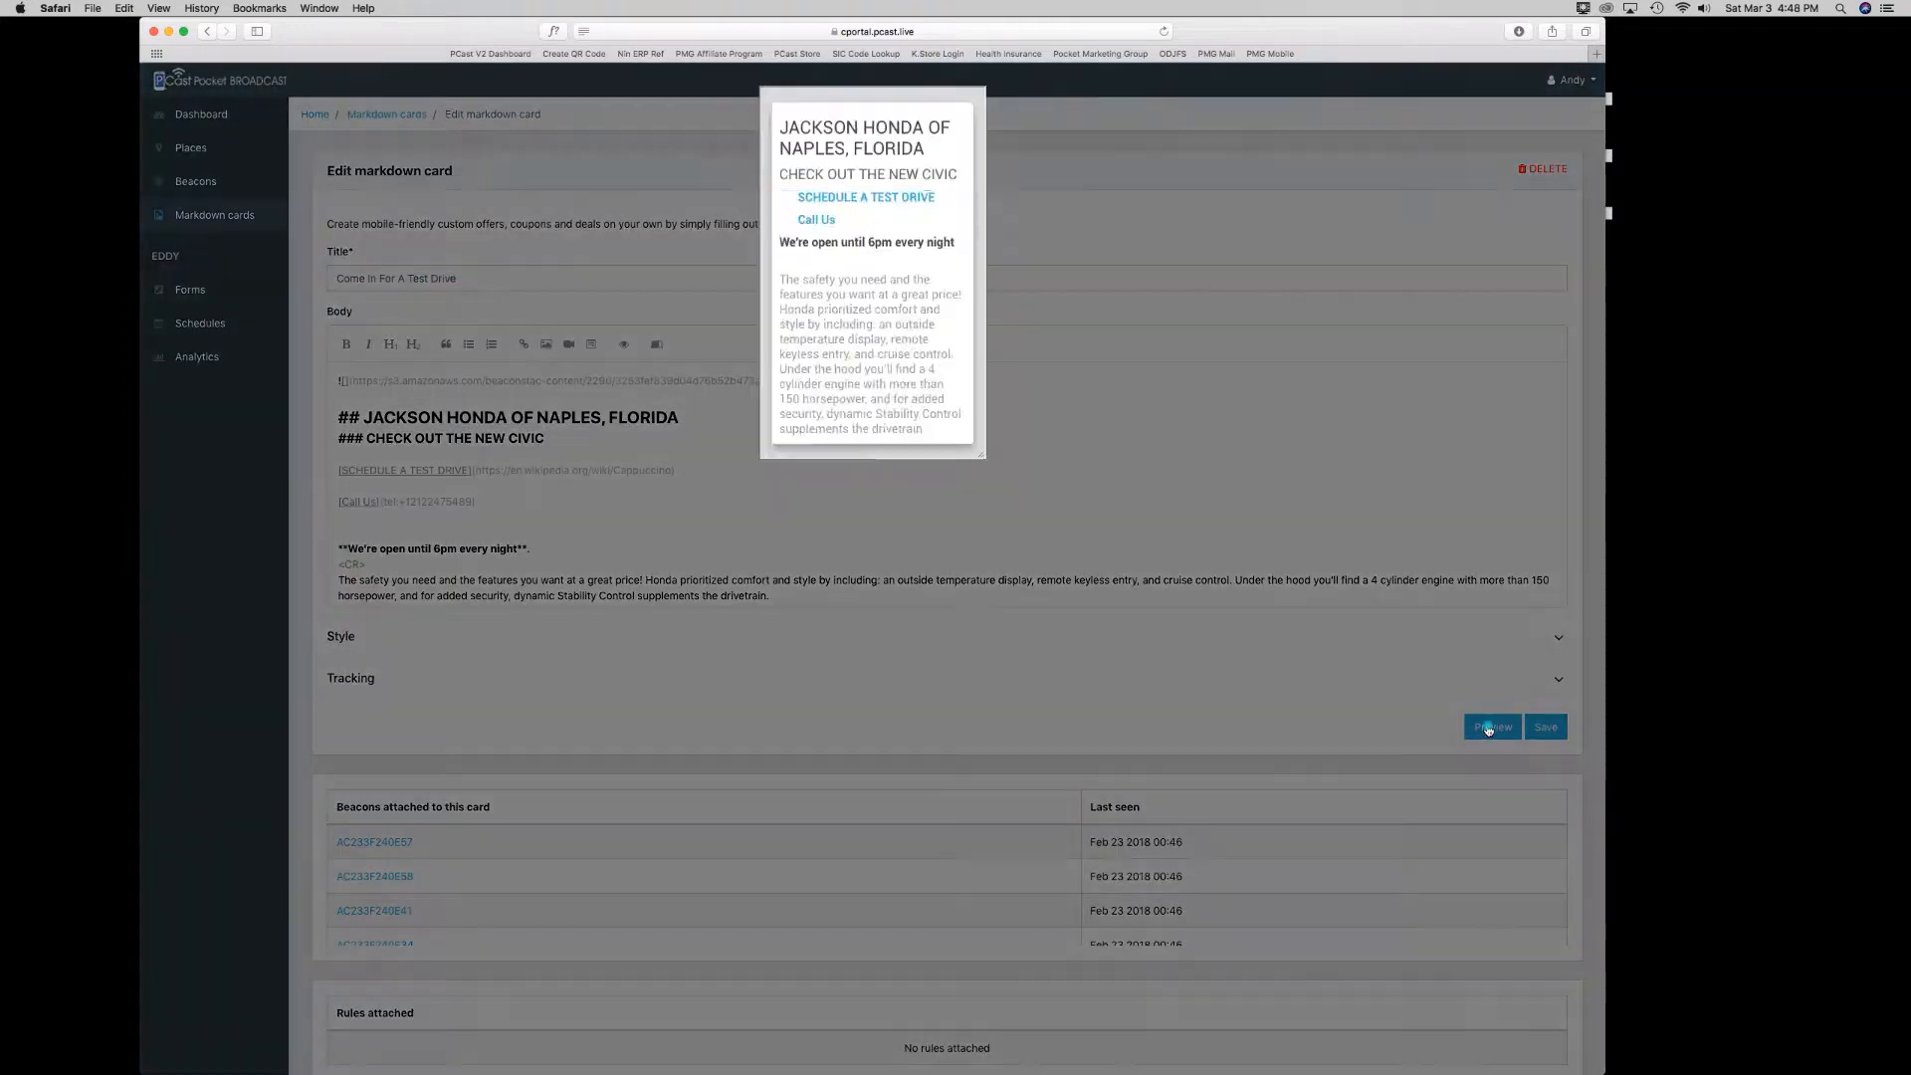
left_click_drag(983, 455, 1005, 563)
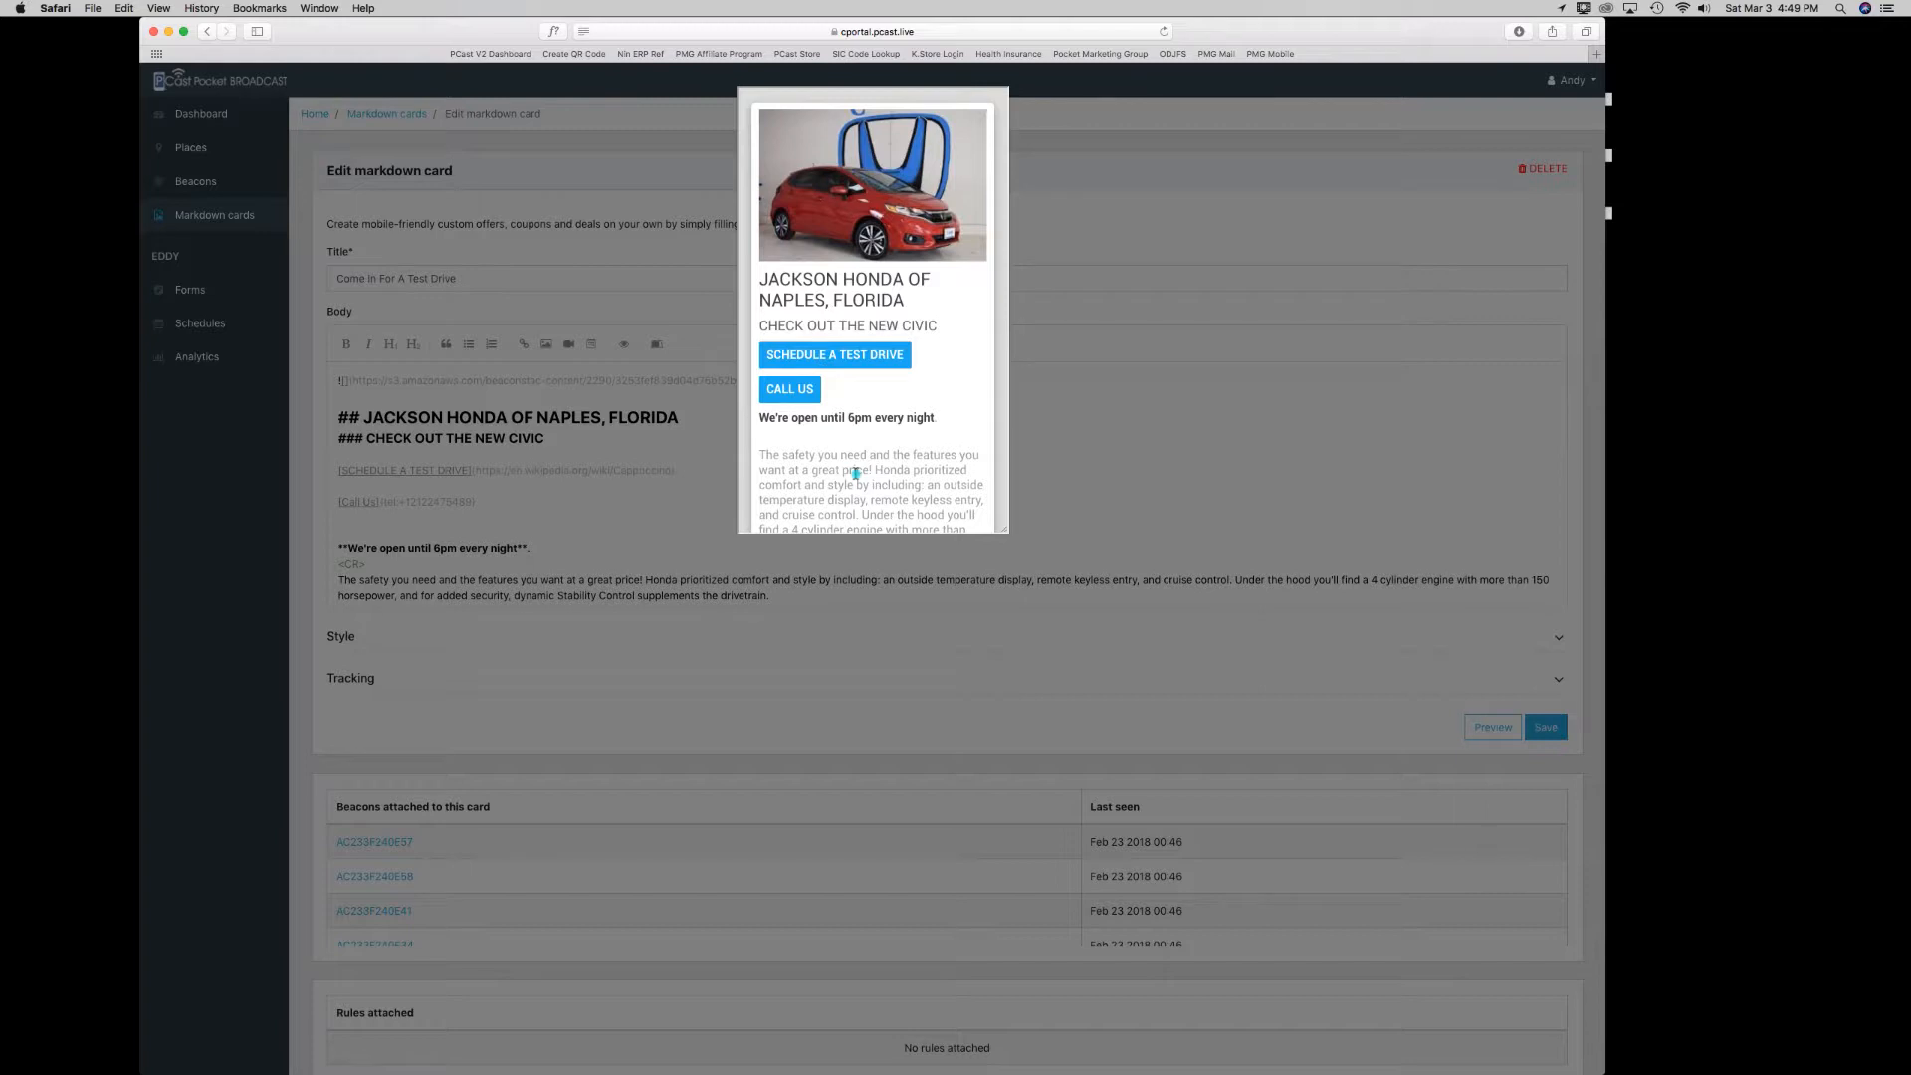
left_click(1153, 431)
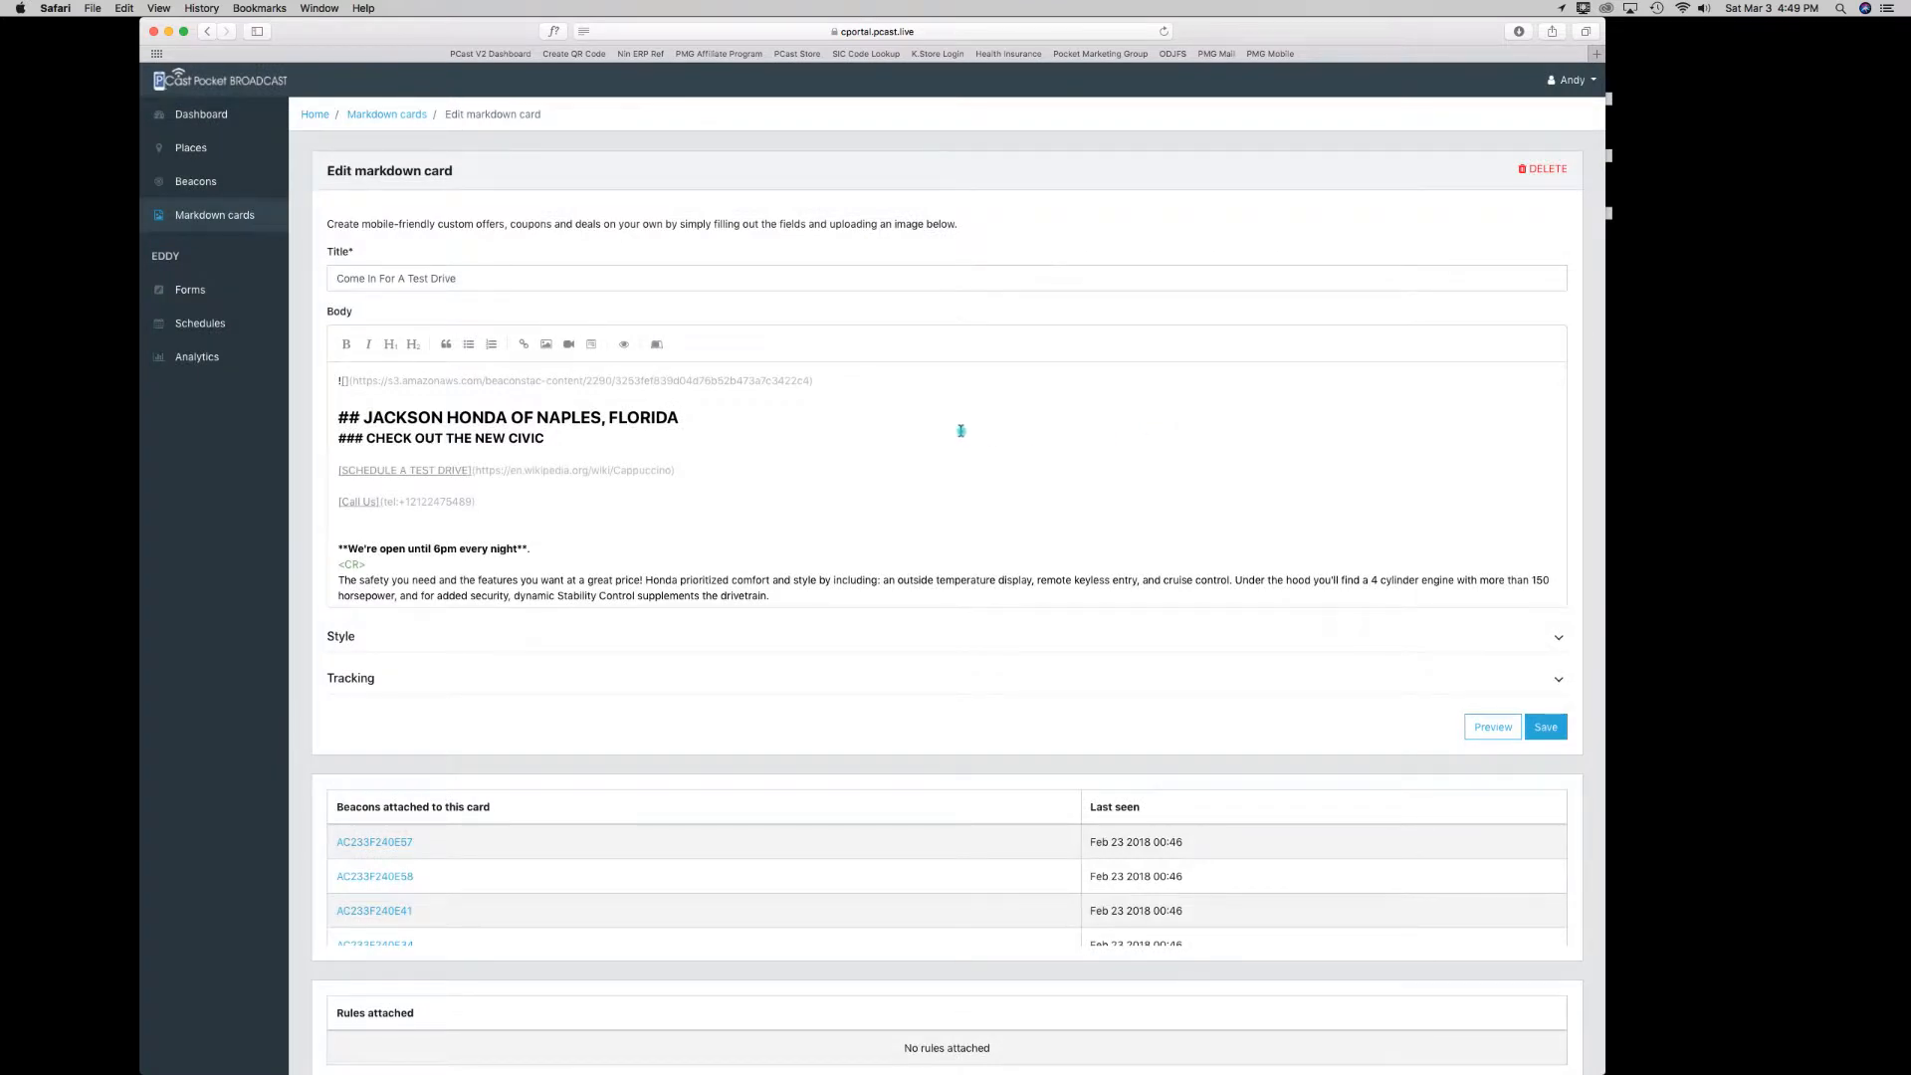
- Add the line "COME CHECK US OUT" above the image in the card body and check it in the preview
left_click(336, 381)
key("Return")
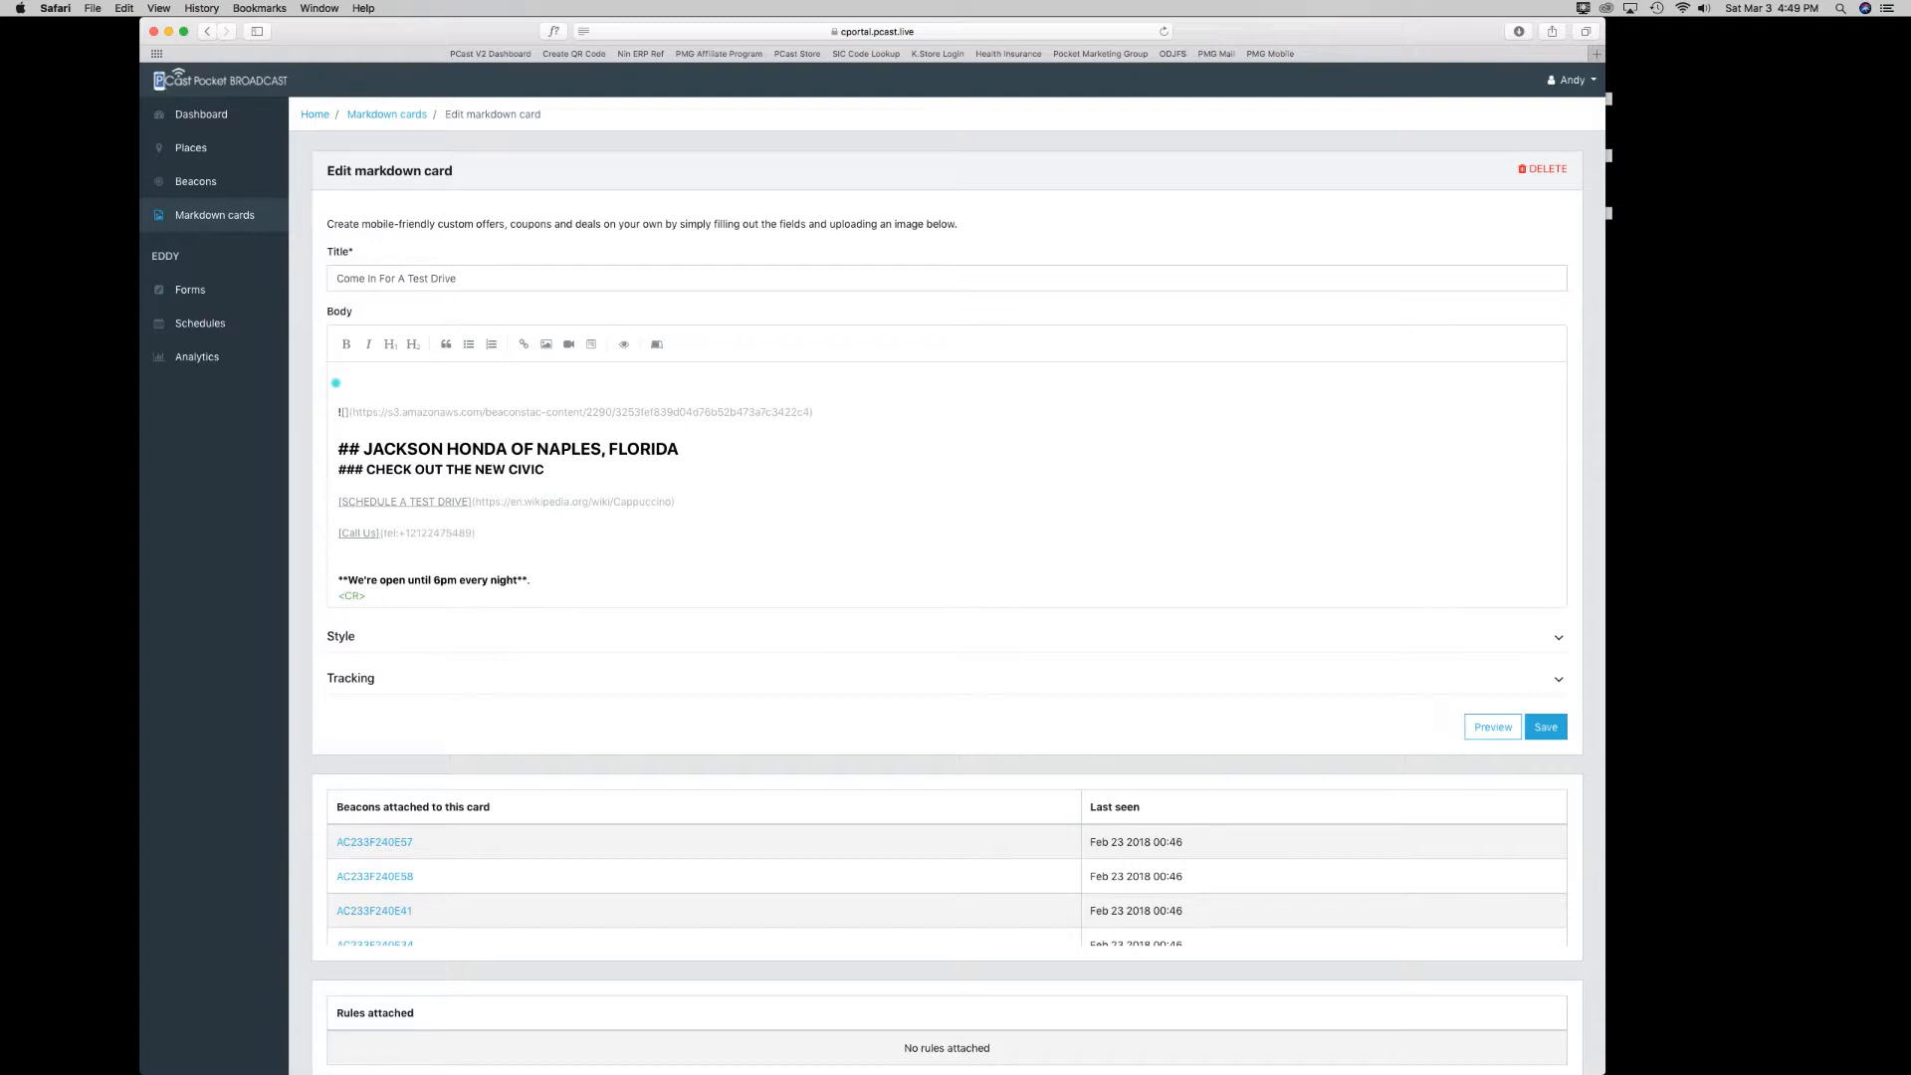
left_click(340, 375)
key("shift")
type("COME CHECK ")
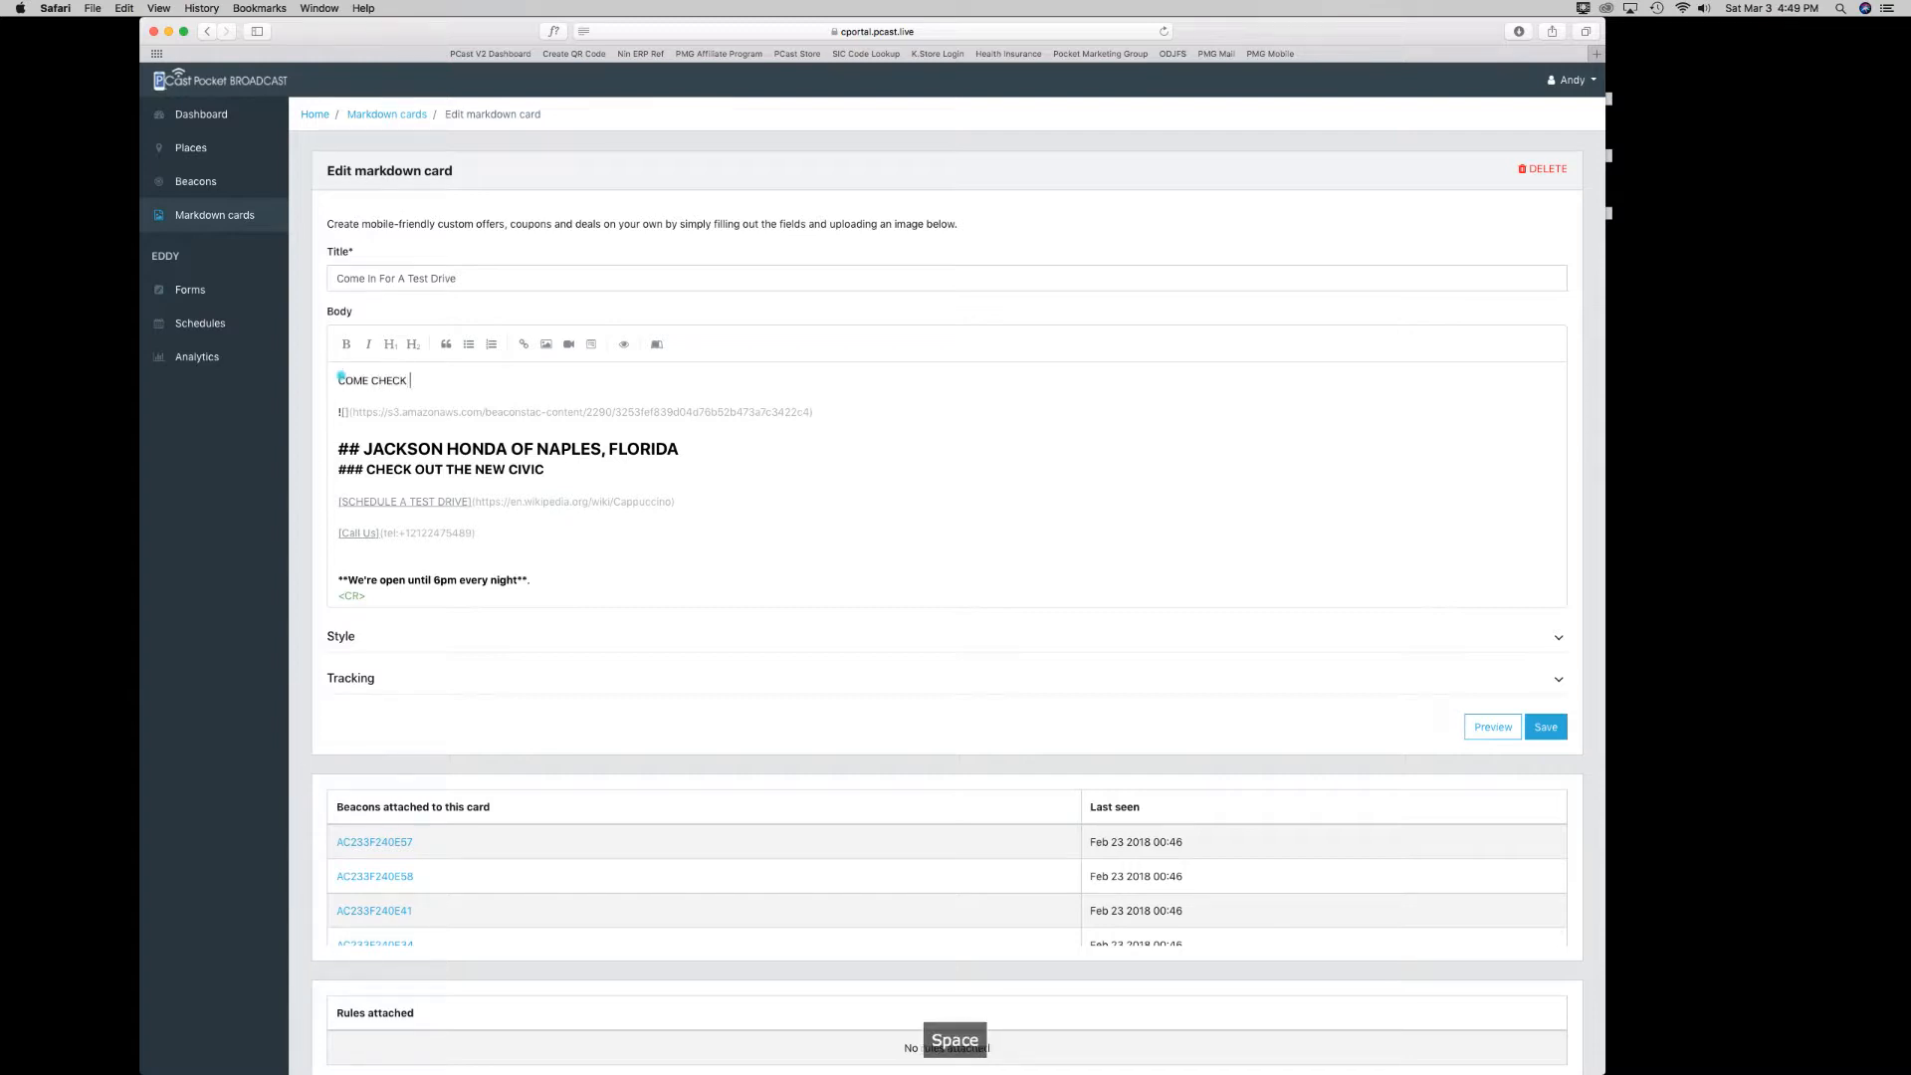
type("US OUT")
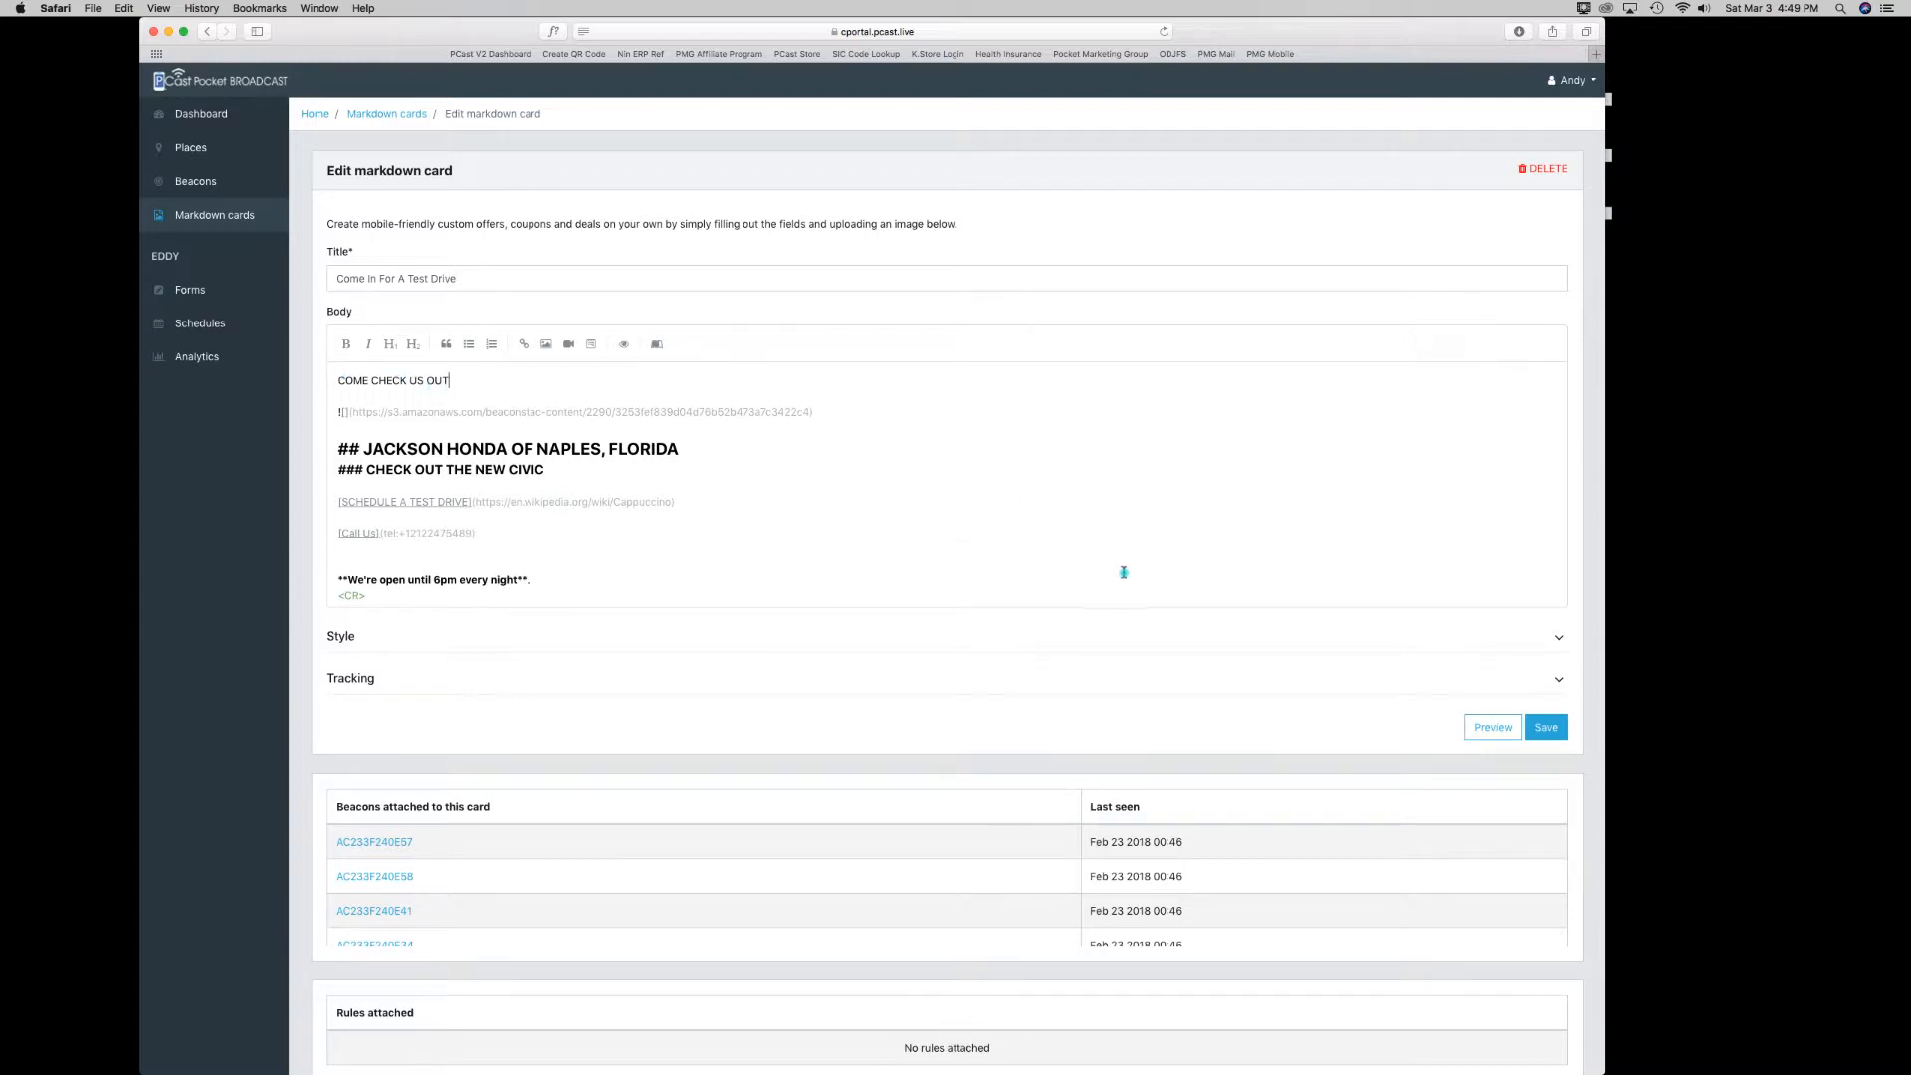
left_click(1497, 732)
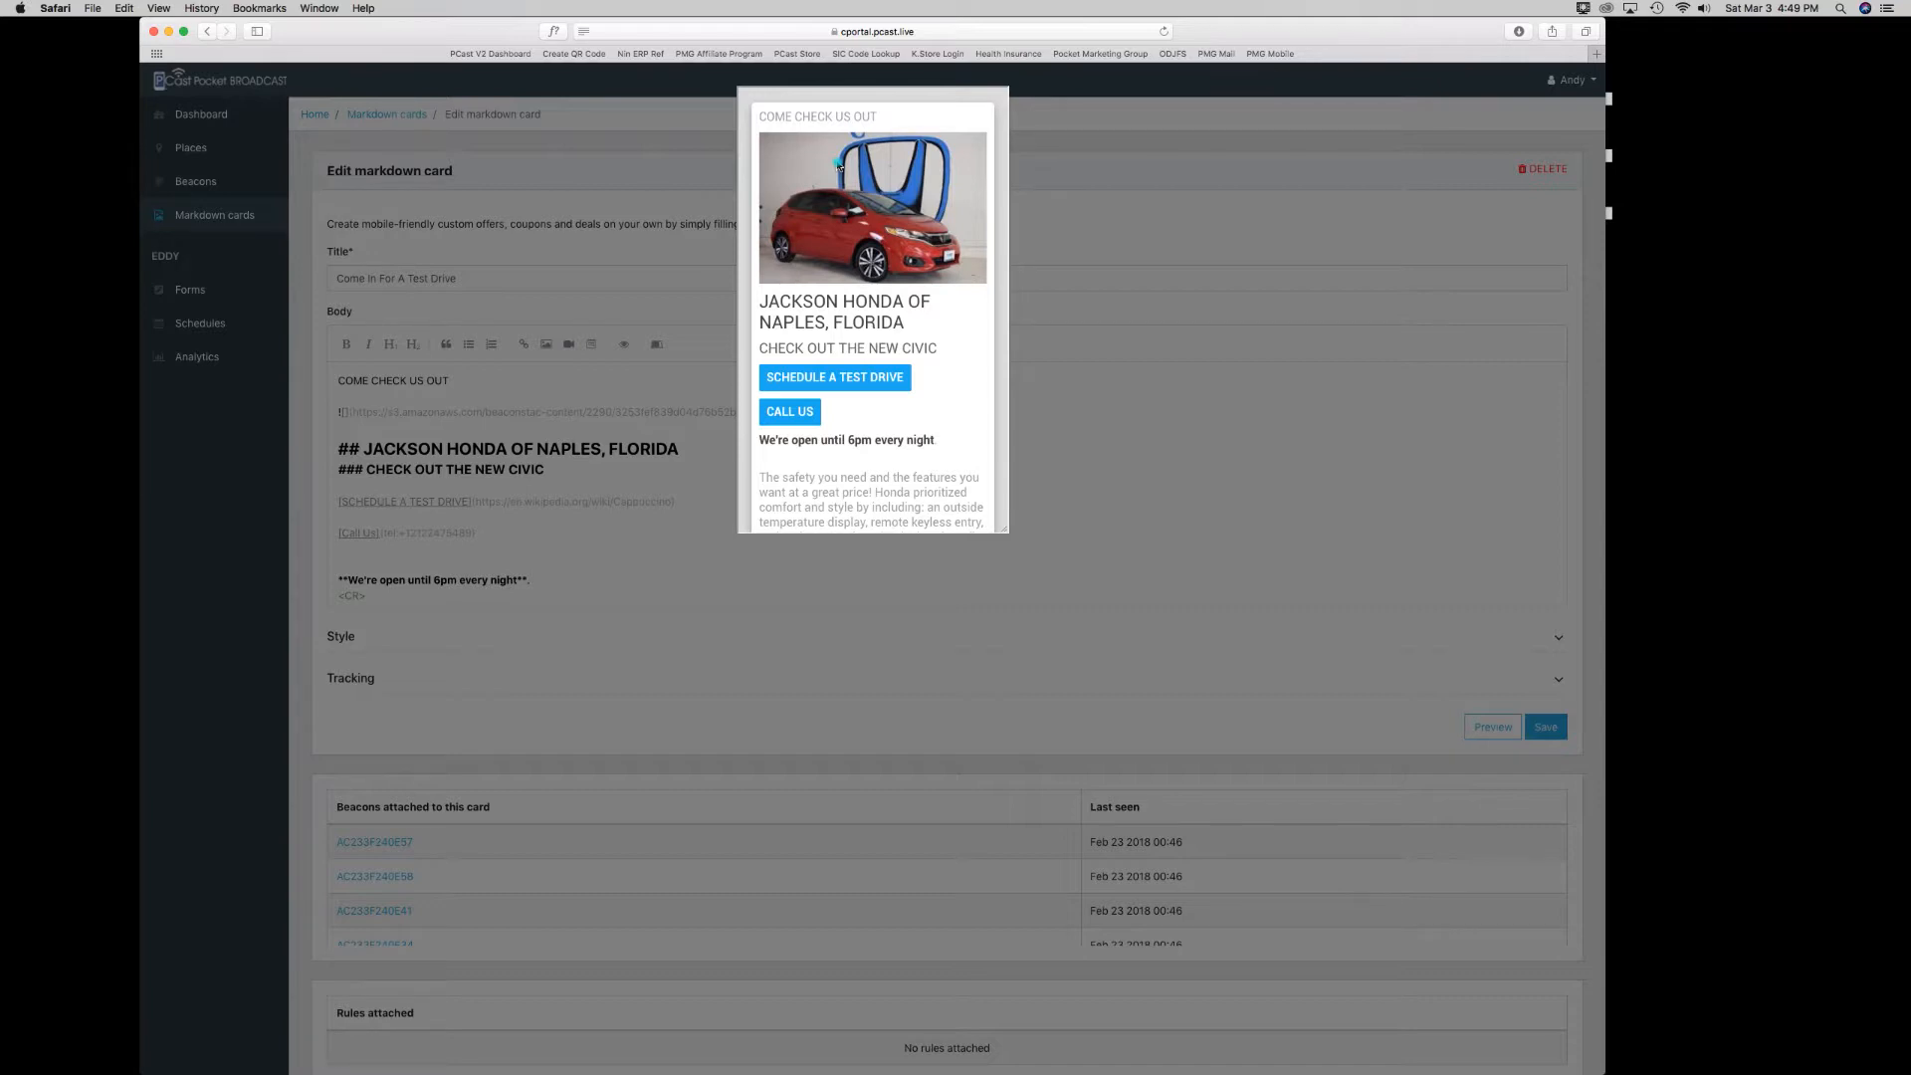
left_click(1127, 411)
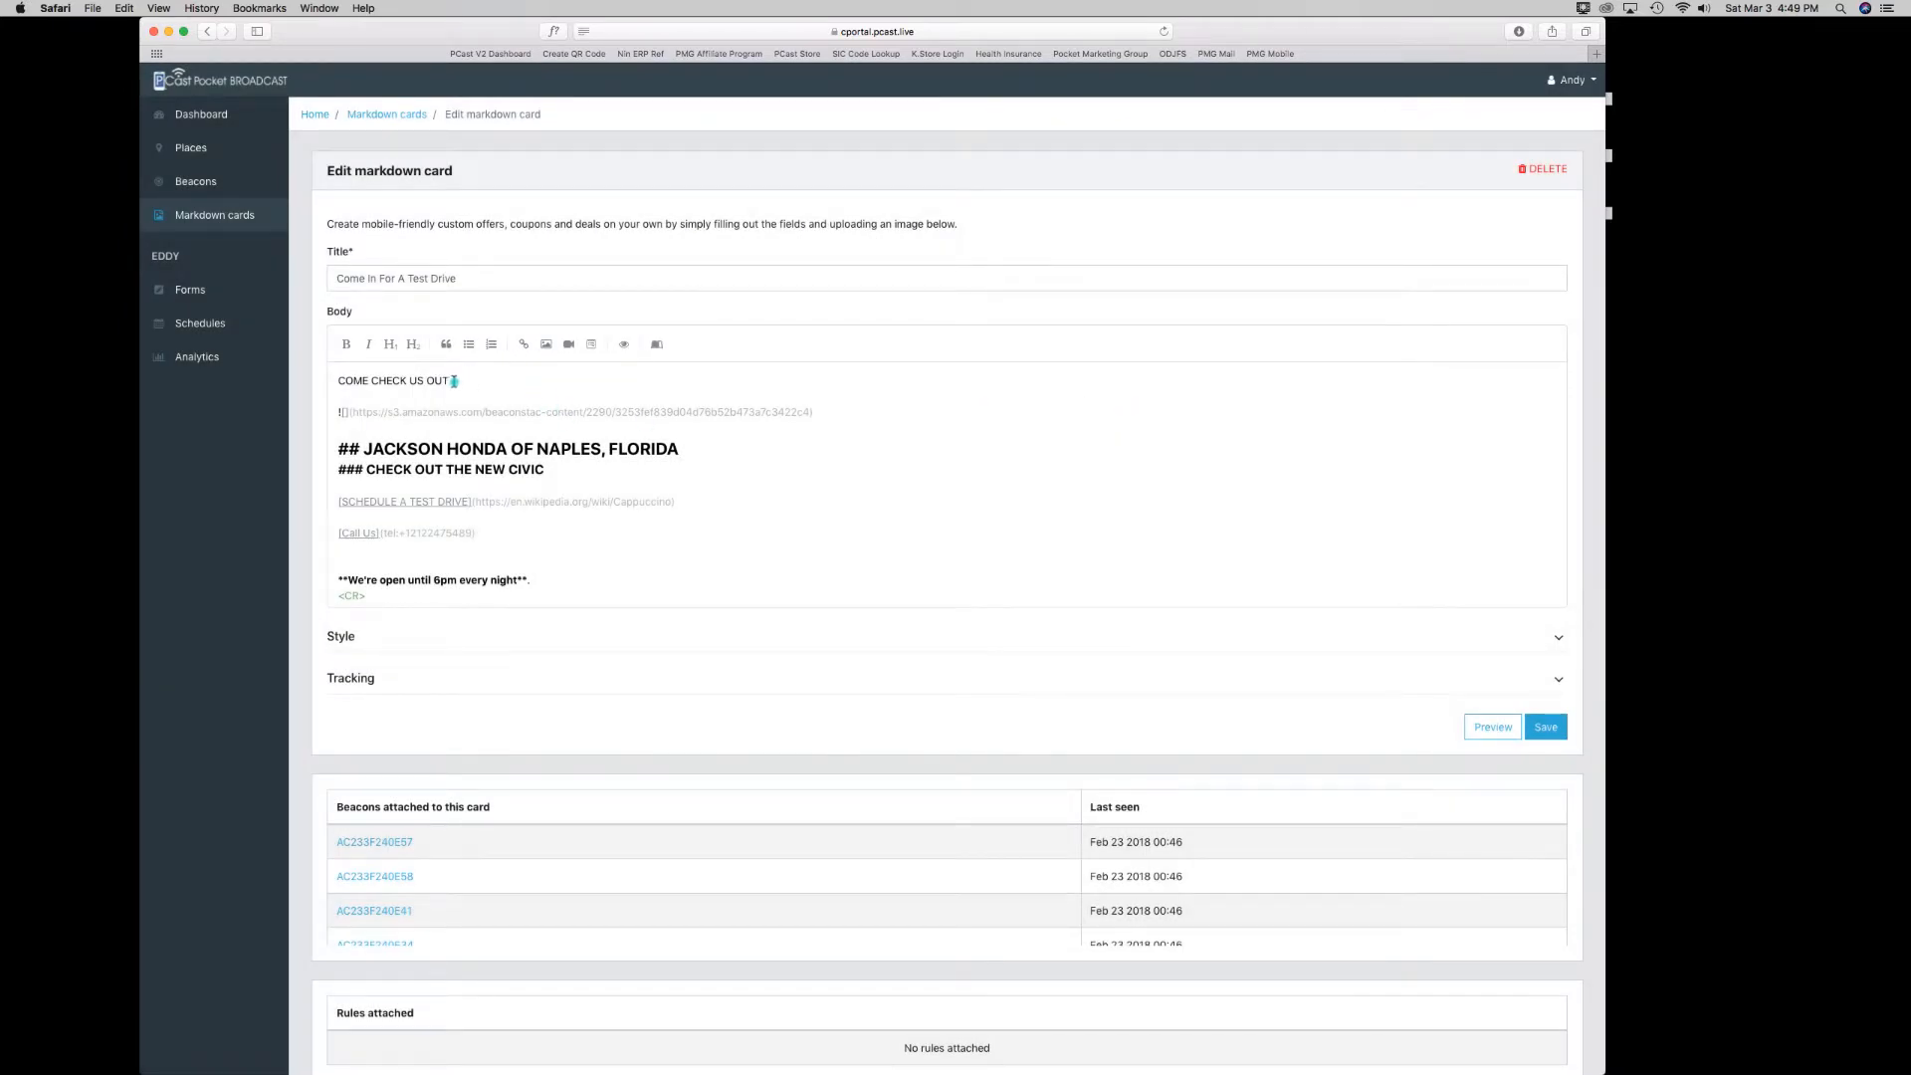
- Make "COME CHECK US OUT" a numbered list with a second item saying whom to ask for, and preview the card
left_click_drag(450, 379, 335, 380)
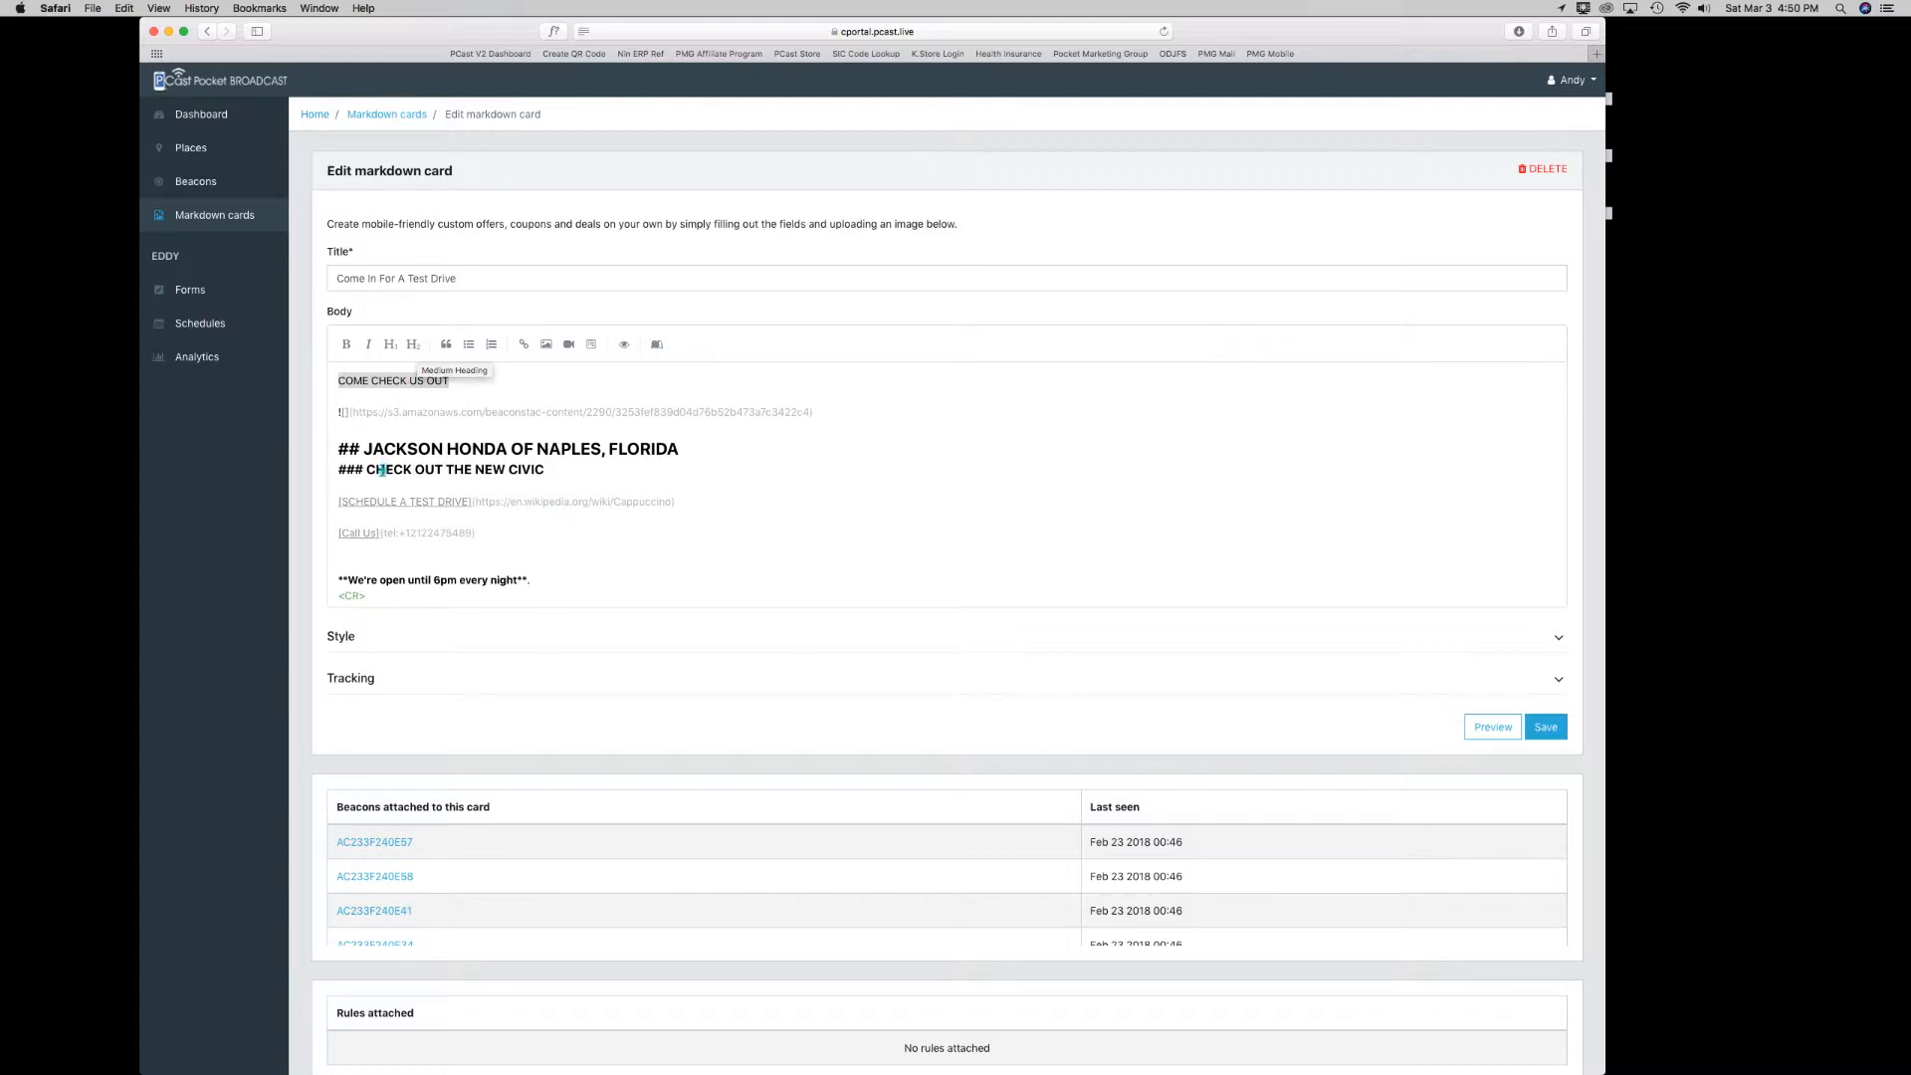
left_click(469, 348)
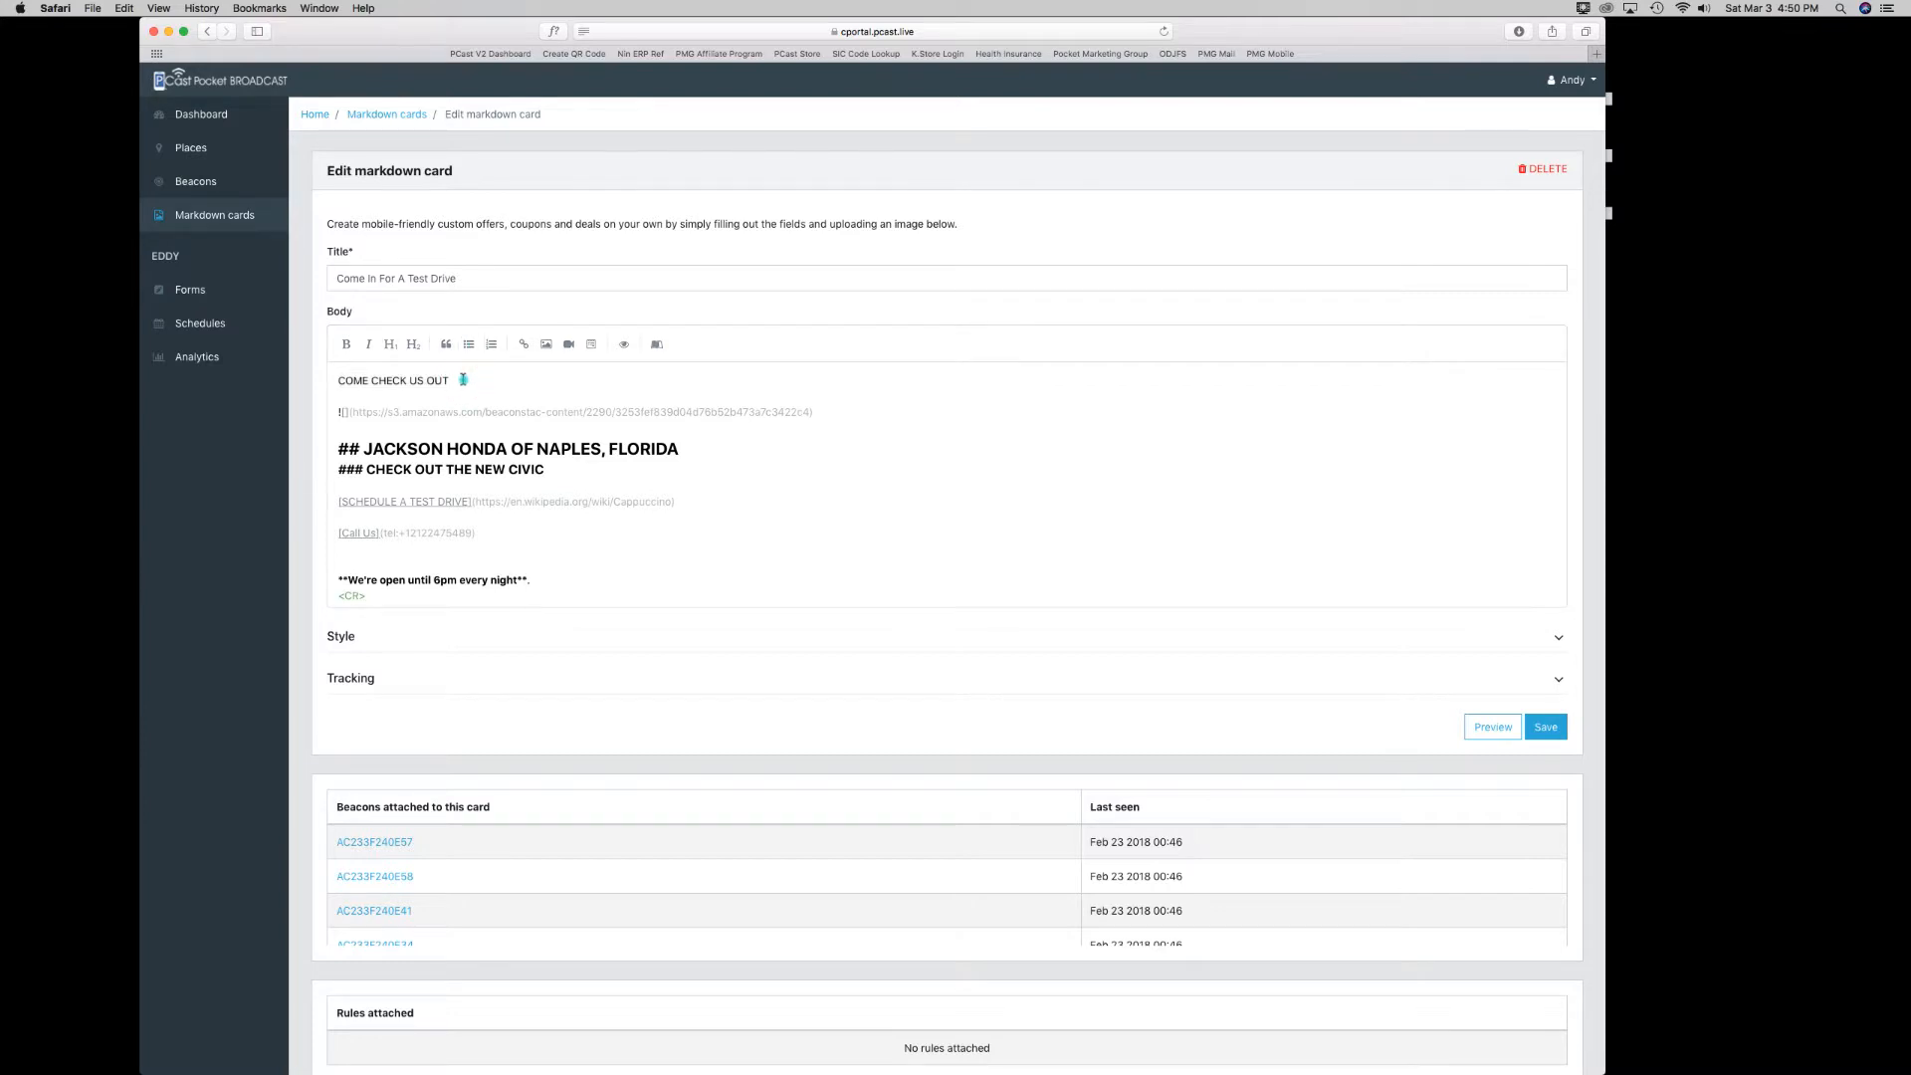
left_click(491, 345)
key("Return")
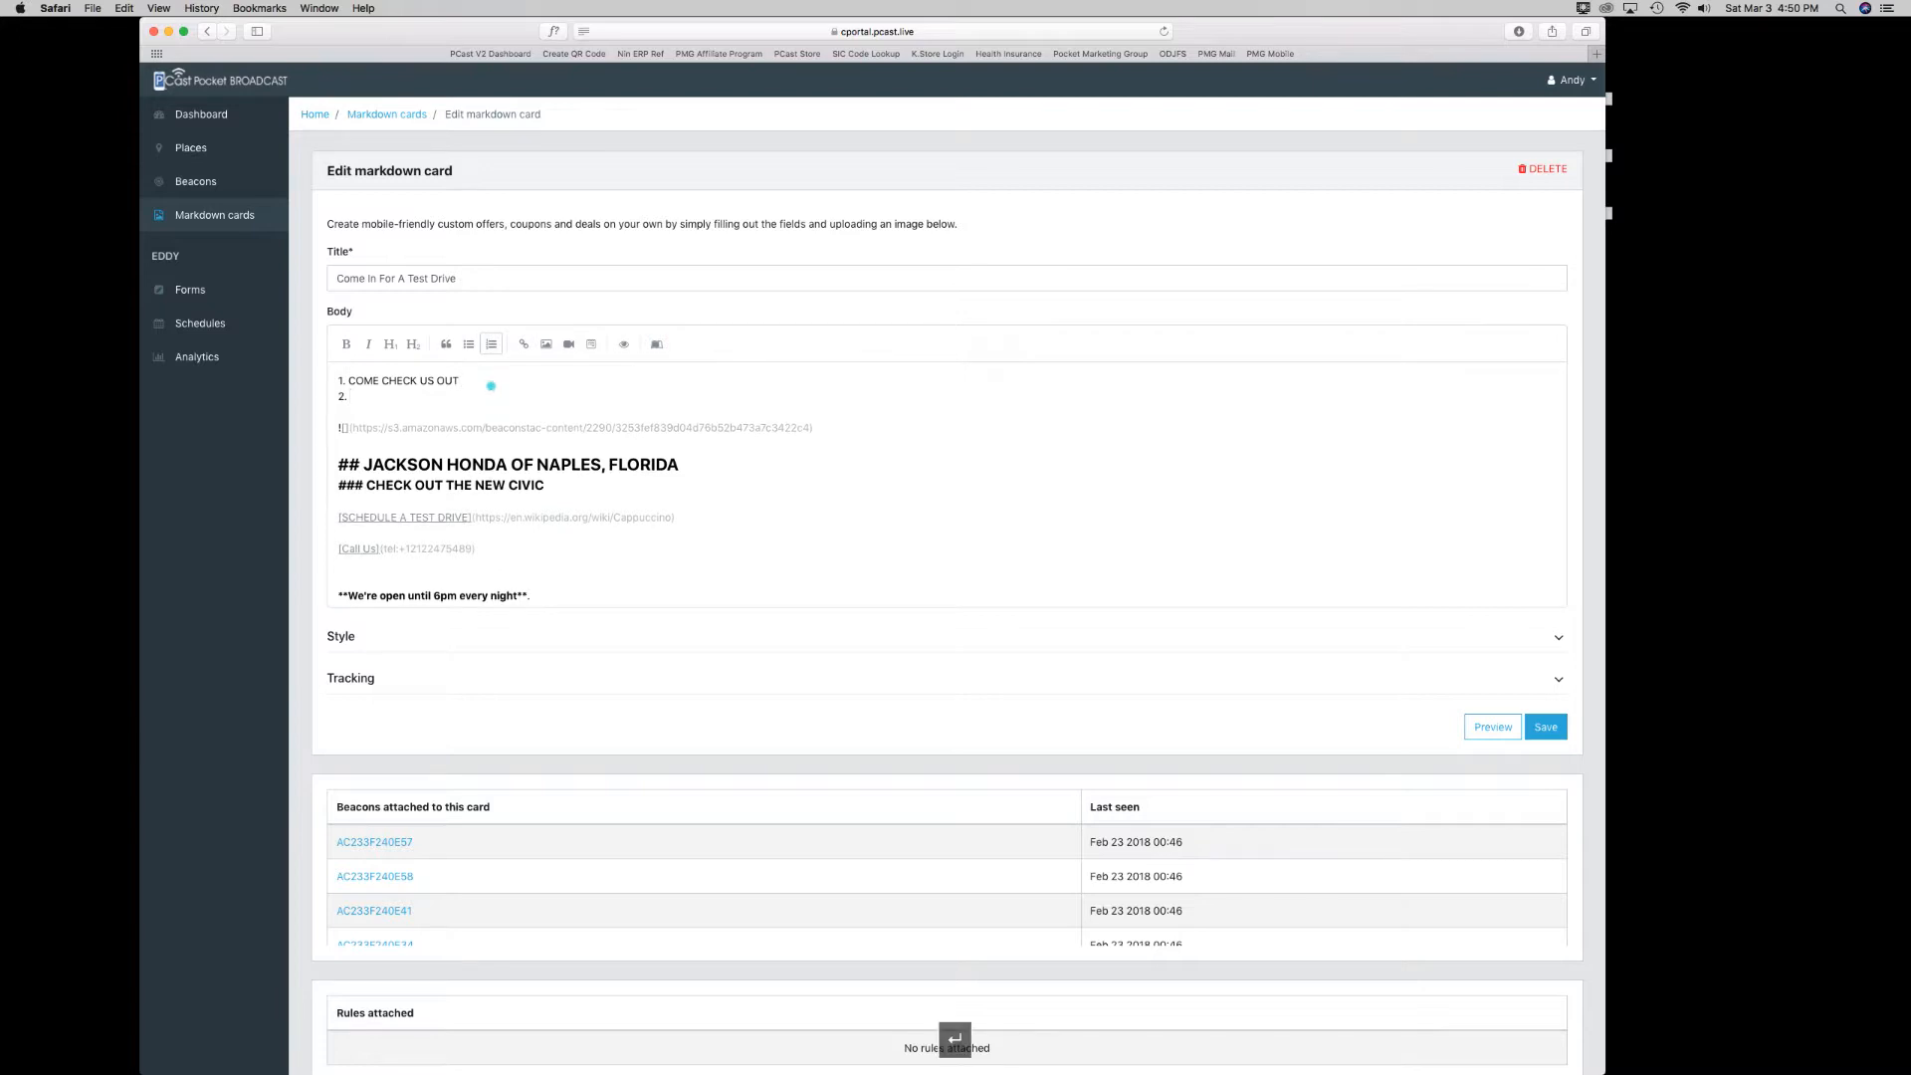
type("ASK FOR JOHN")
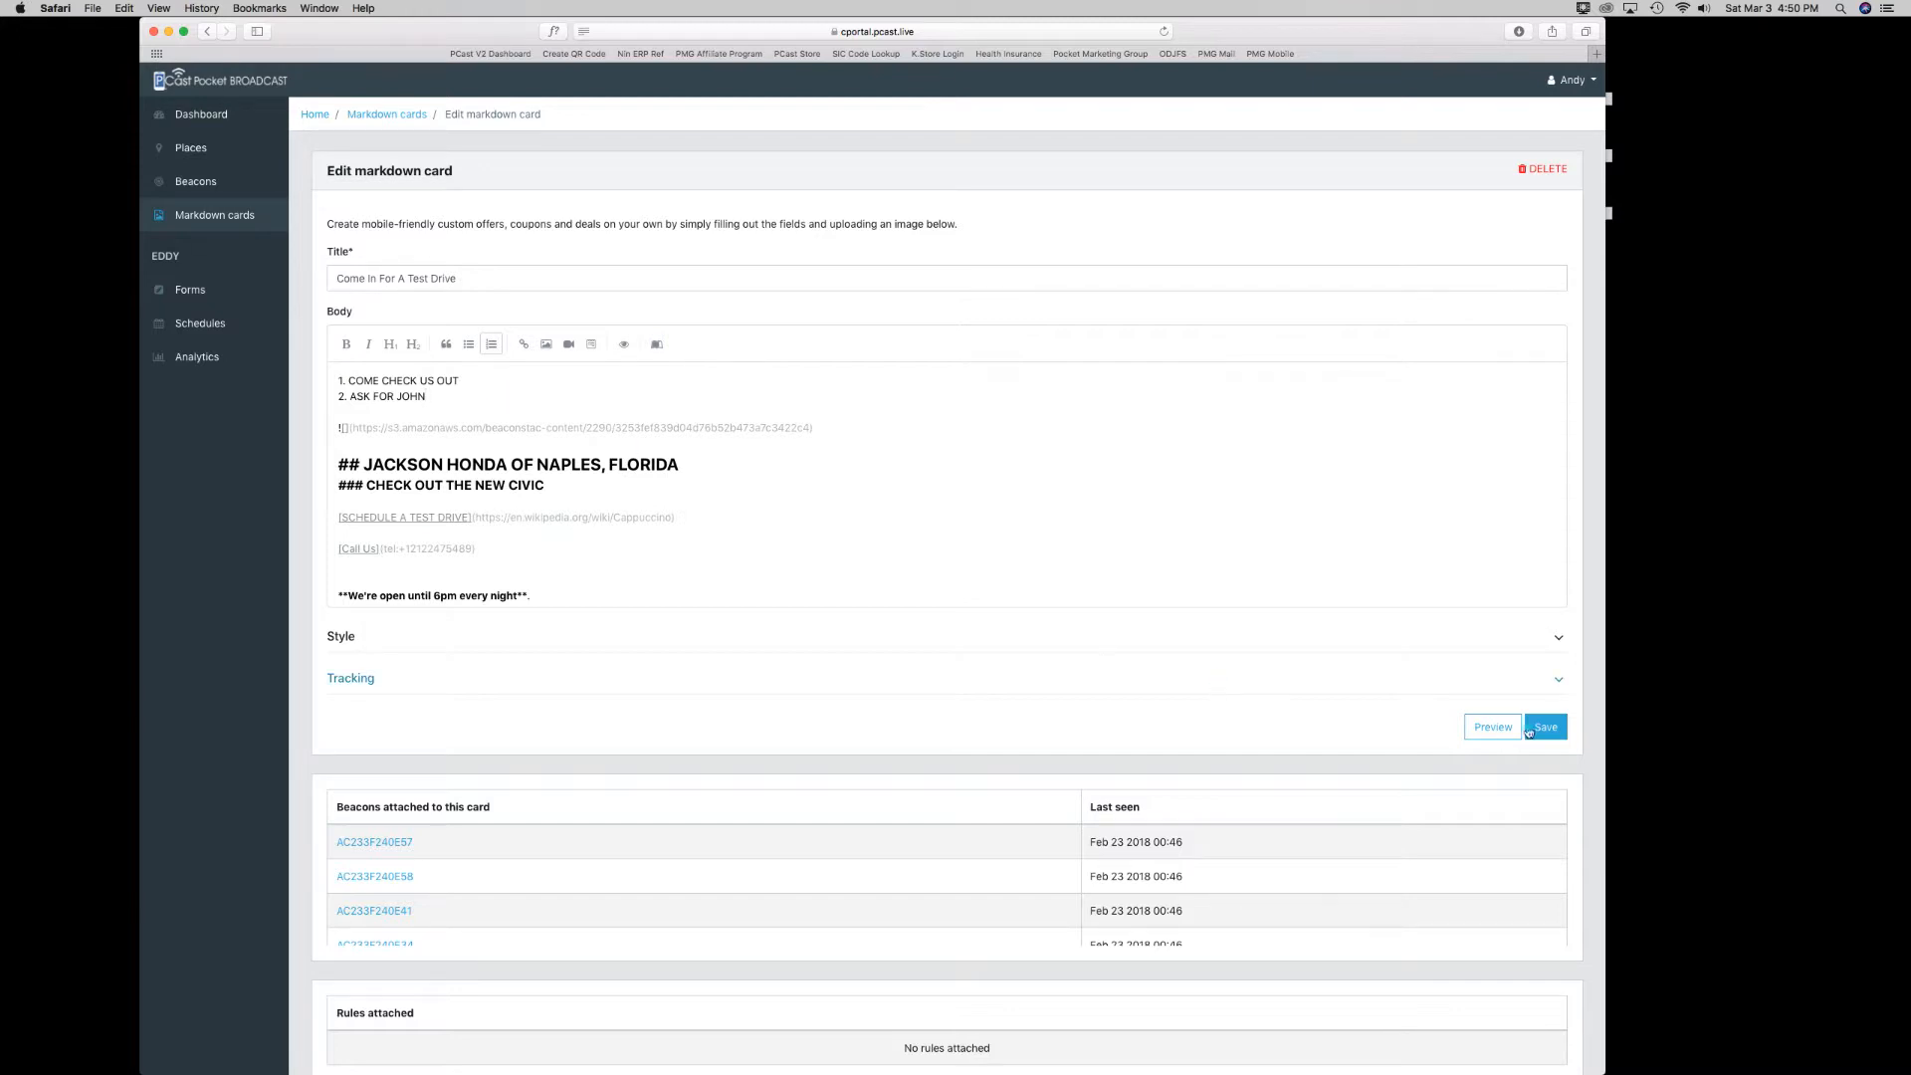
left_click(1492, 728)
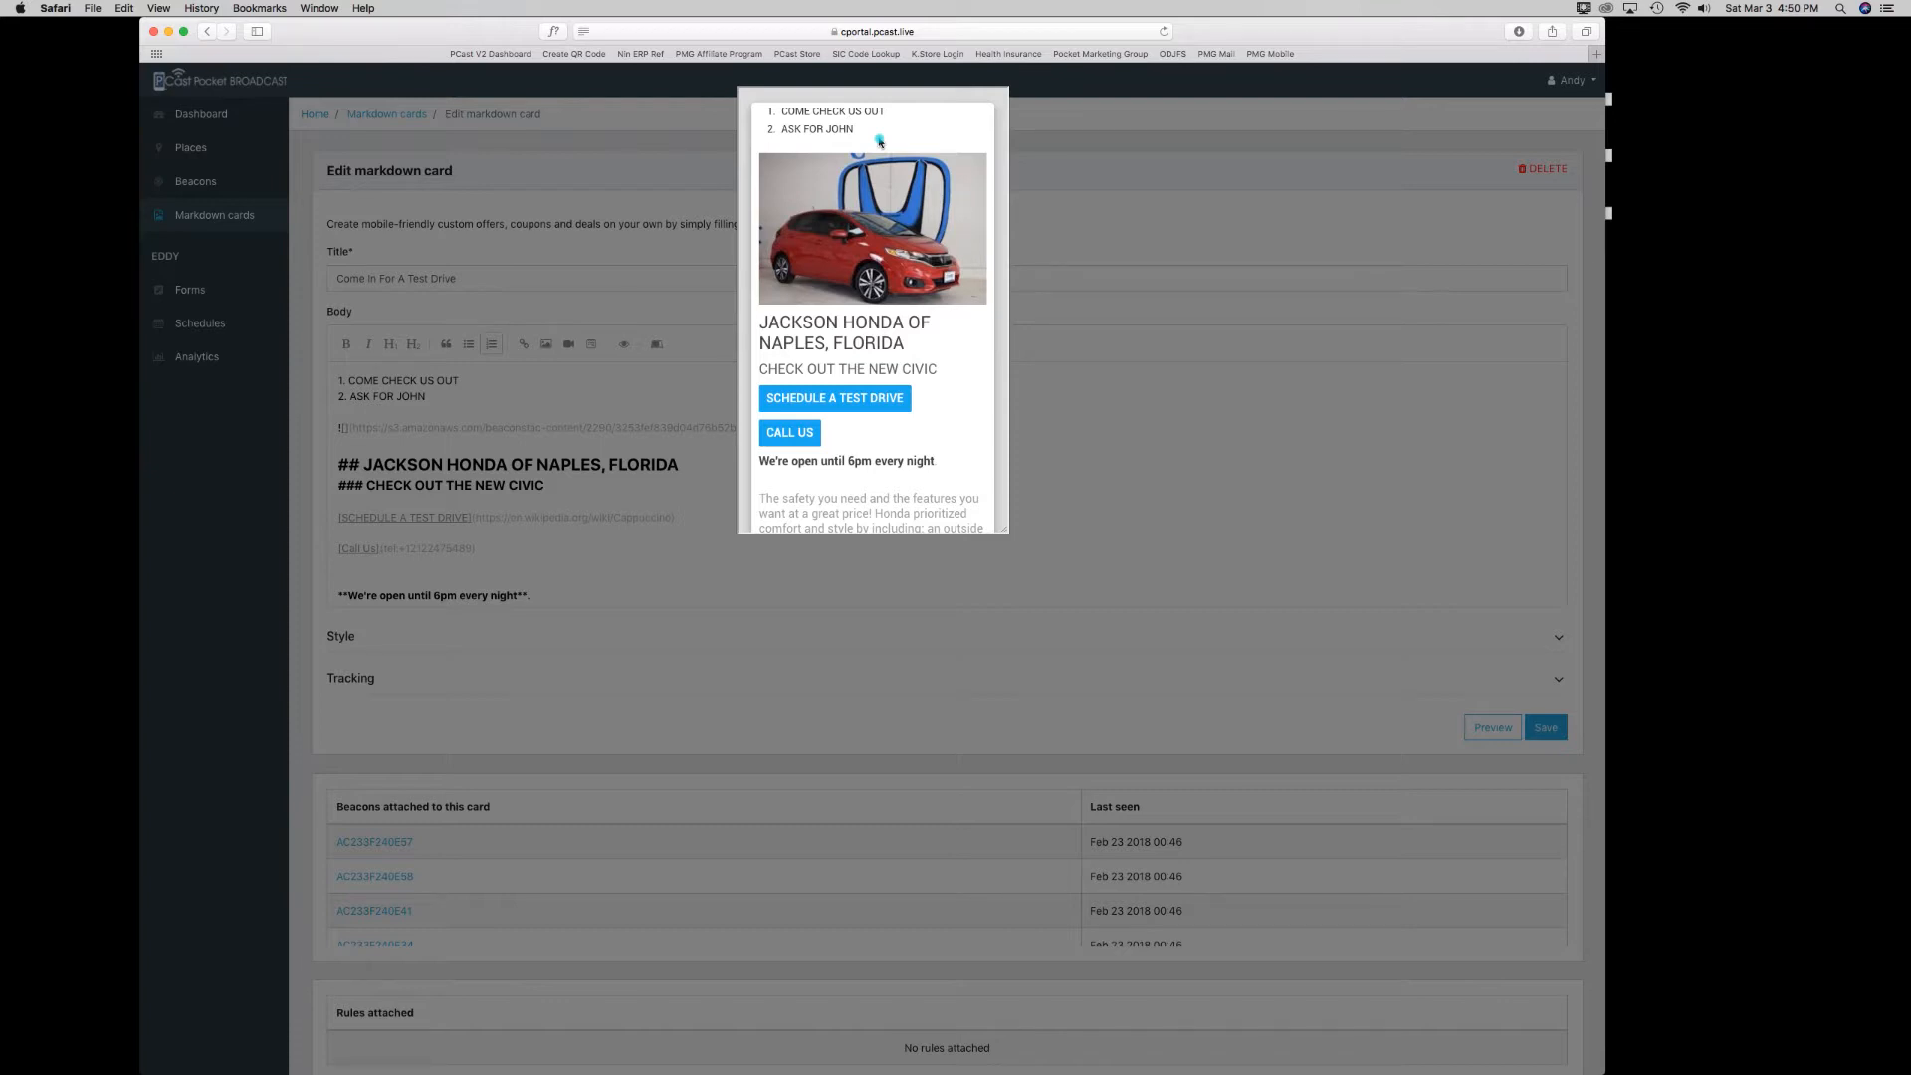
left_click(1114, 410)
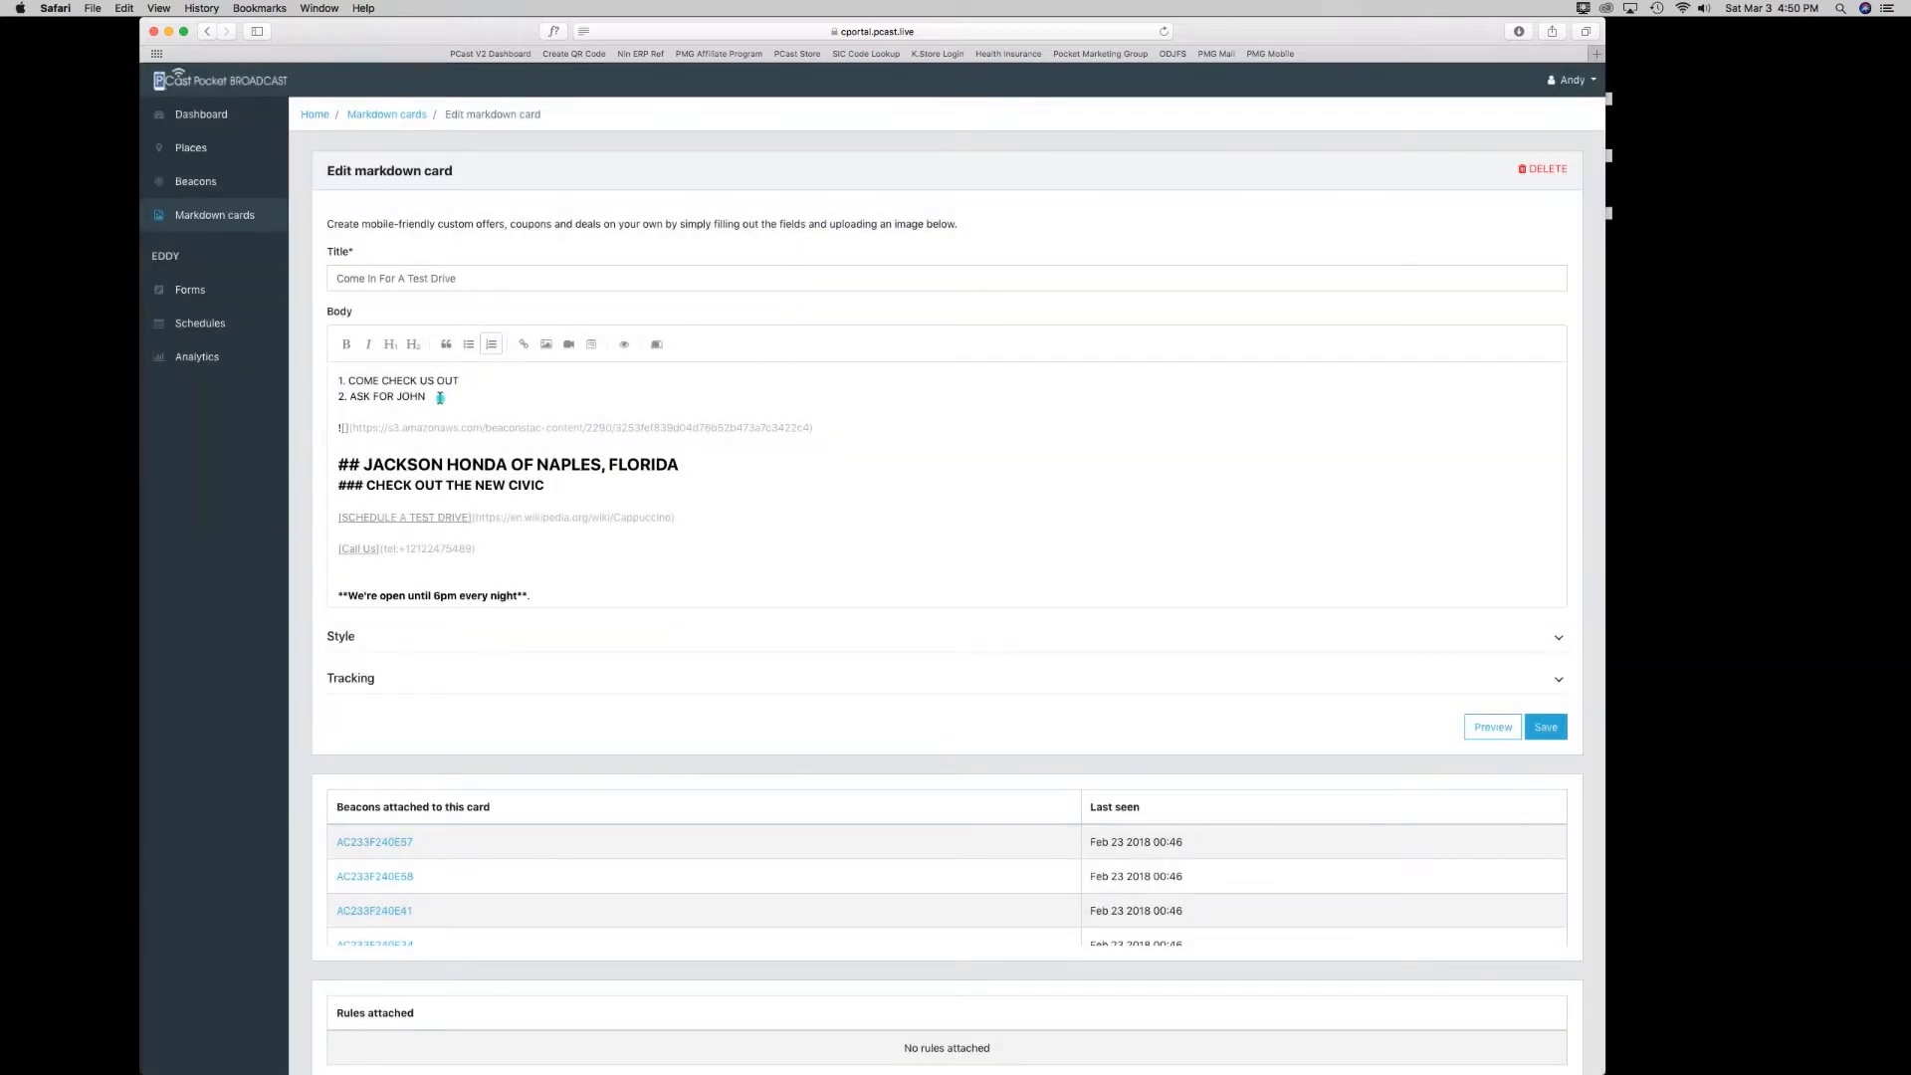
- Remove the second list item and the numbering in front of "COME CHECK US OUT"
left_click_drag(338, 396, 423, 393)
key("BackSpace")
left_click_drag(348, 383, 334, 384)
key("BackSpace")
left_click_drag(456, 381, 338, 381)
left_click(524, 345)
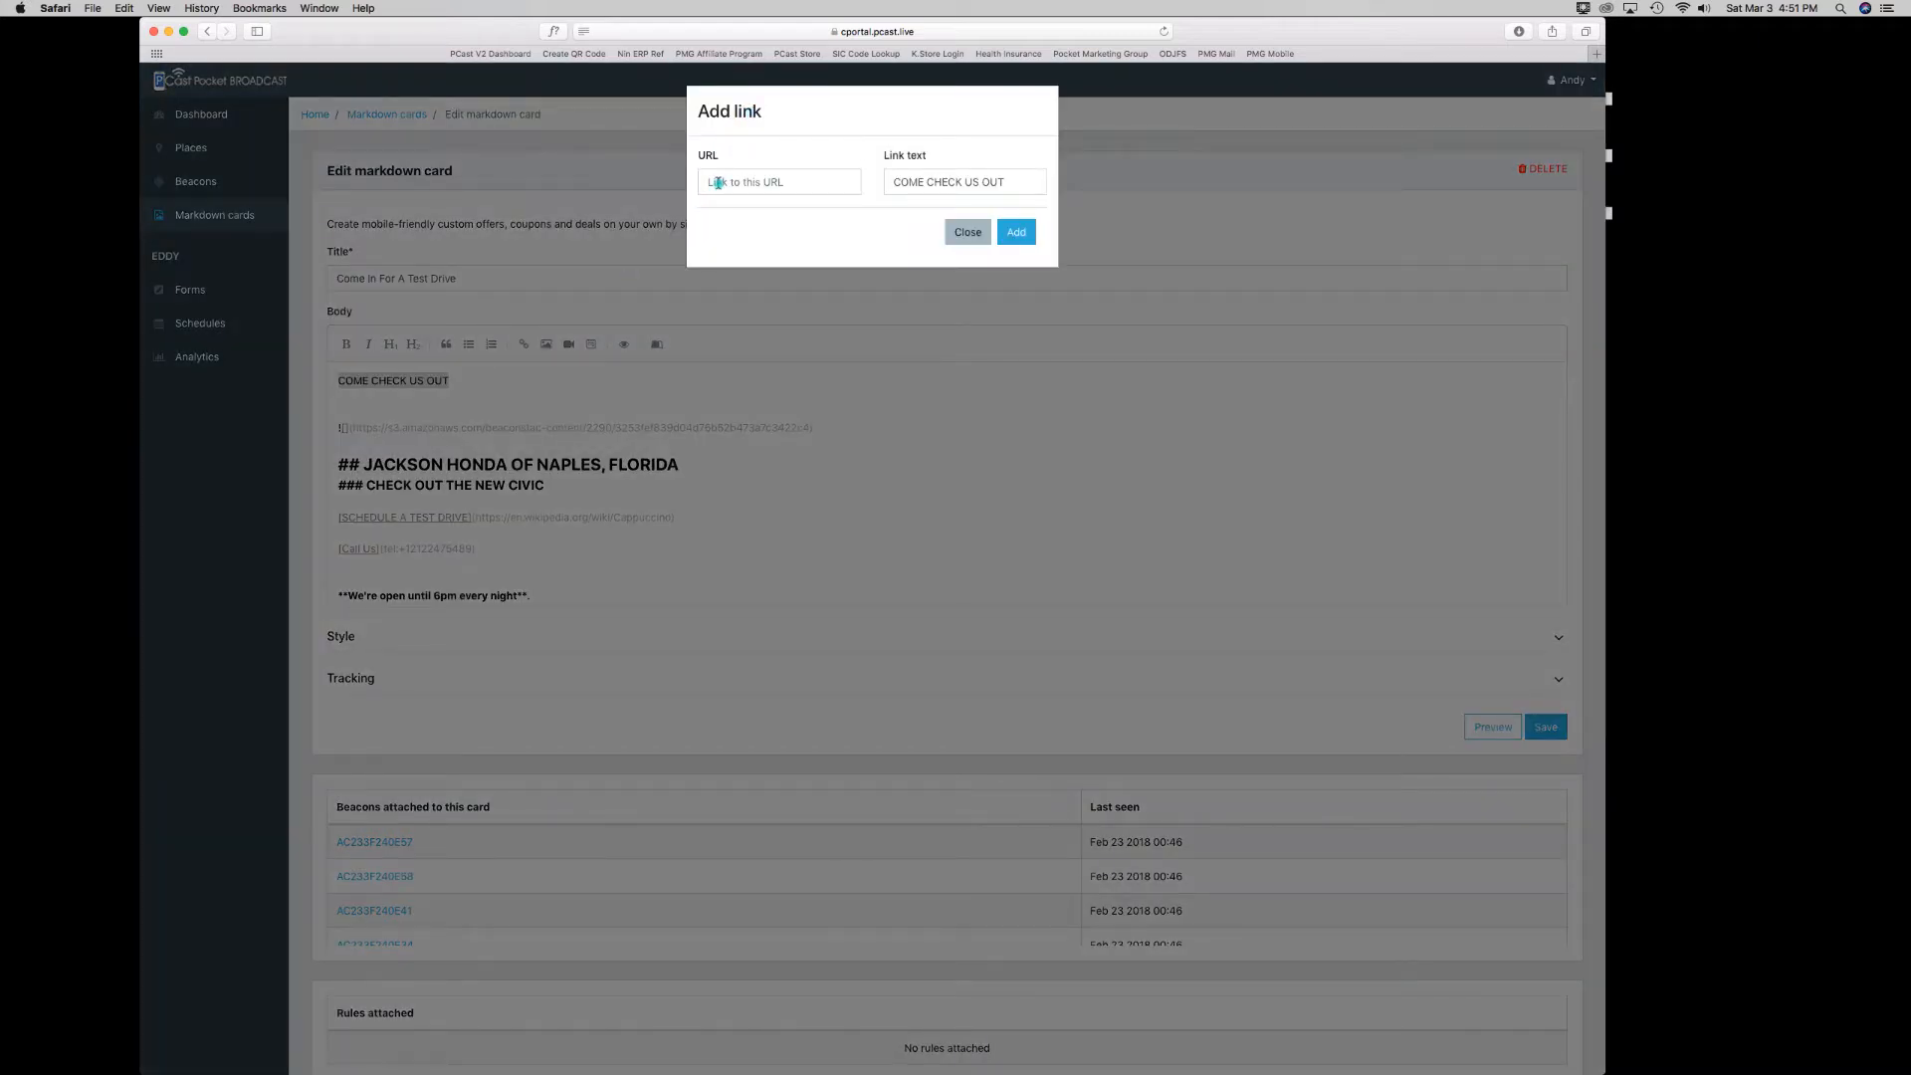
left_click(717, 182)
type("www.JACKSONHOND")
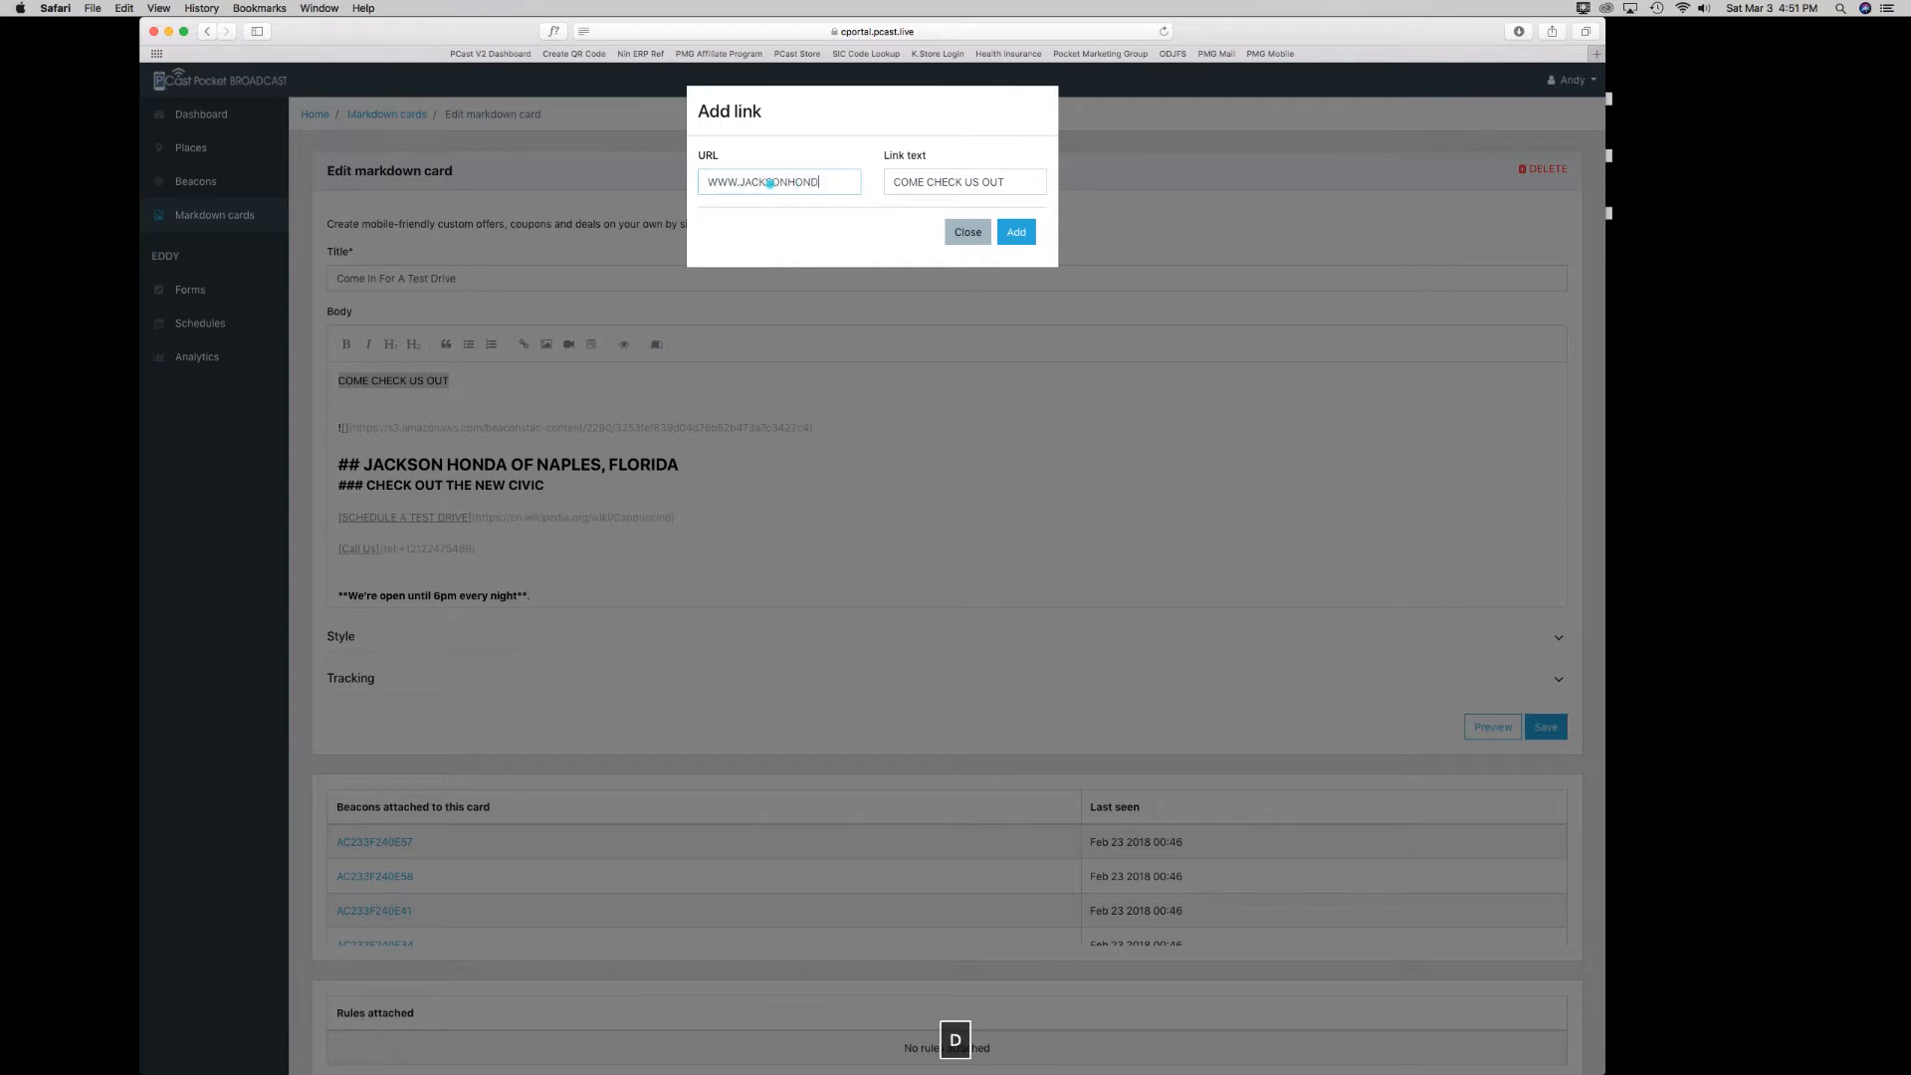
type("A.COM")
left_click(1015, 232)
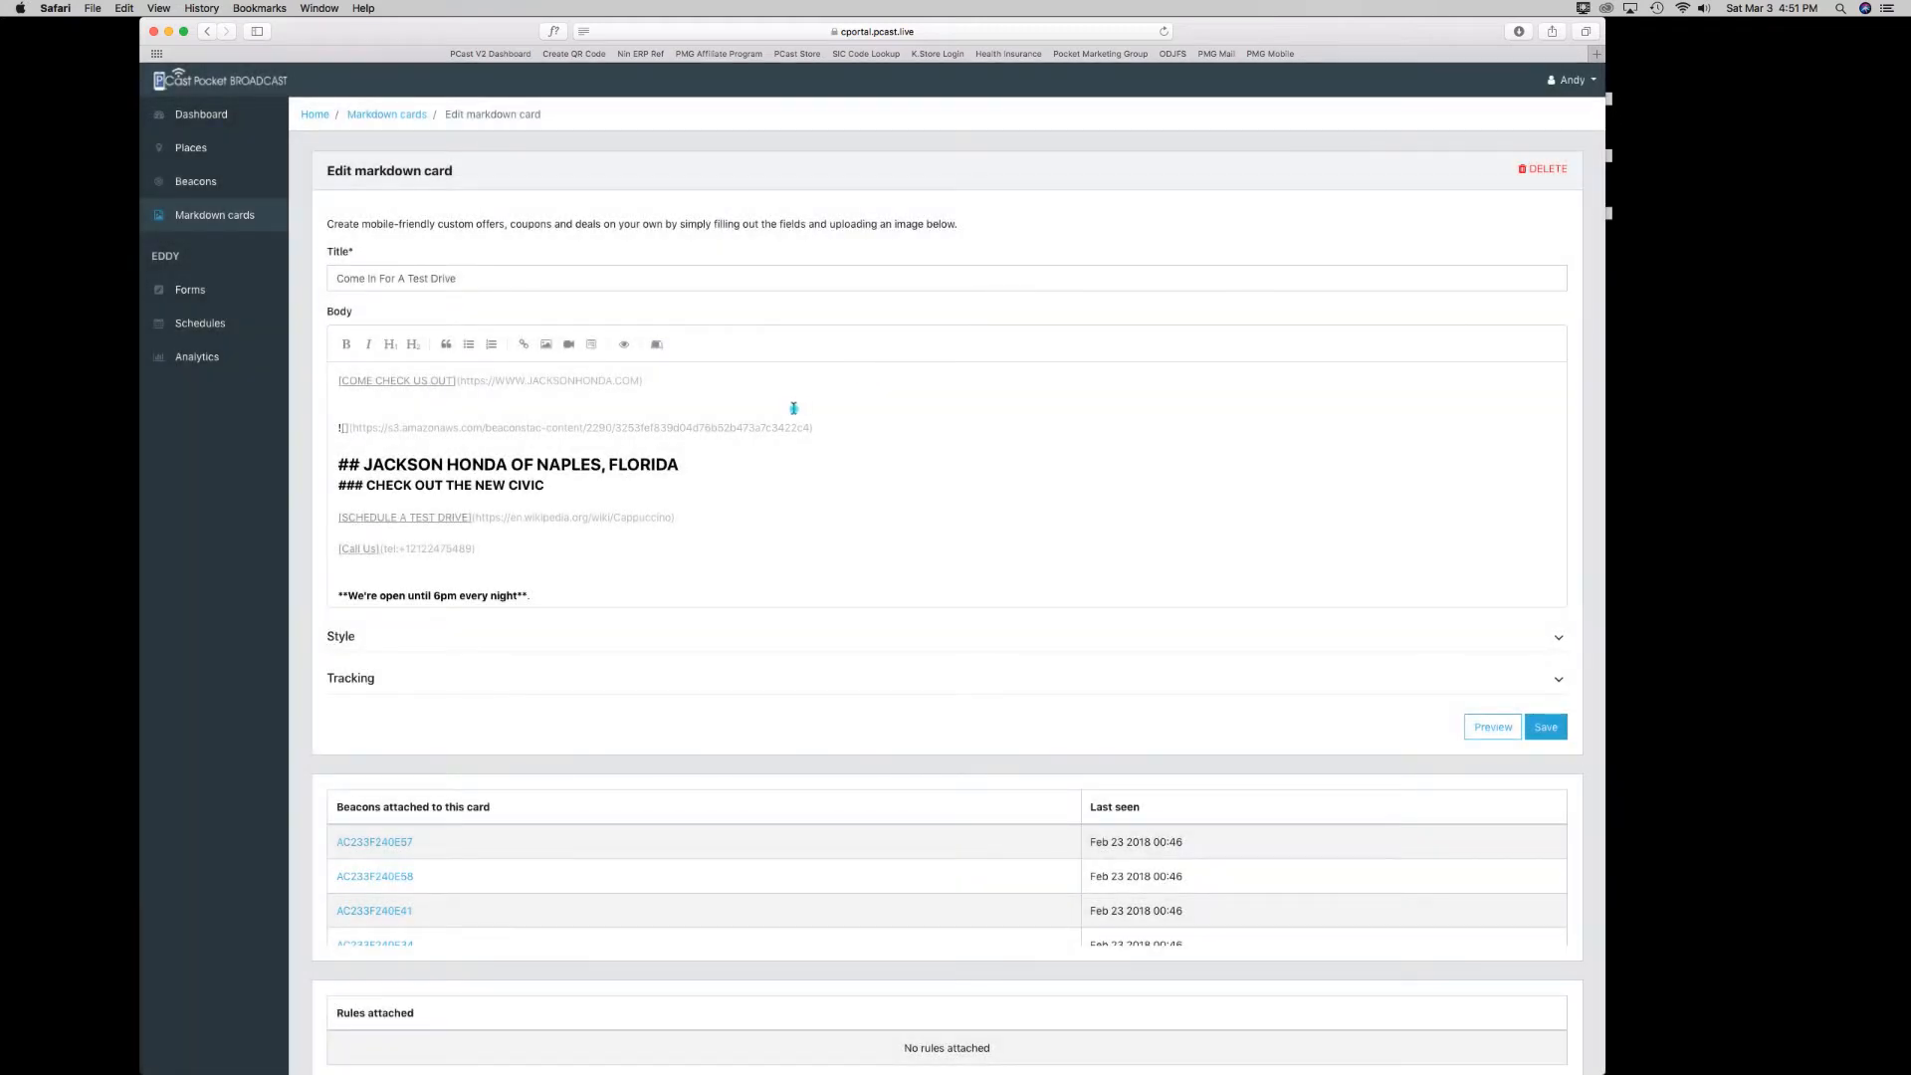
- Preview the card with its new link and save the edited card
left_click(624, 346)
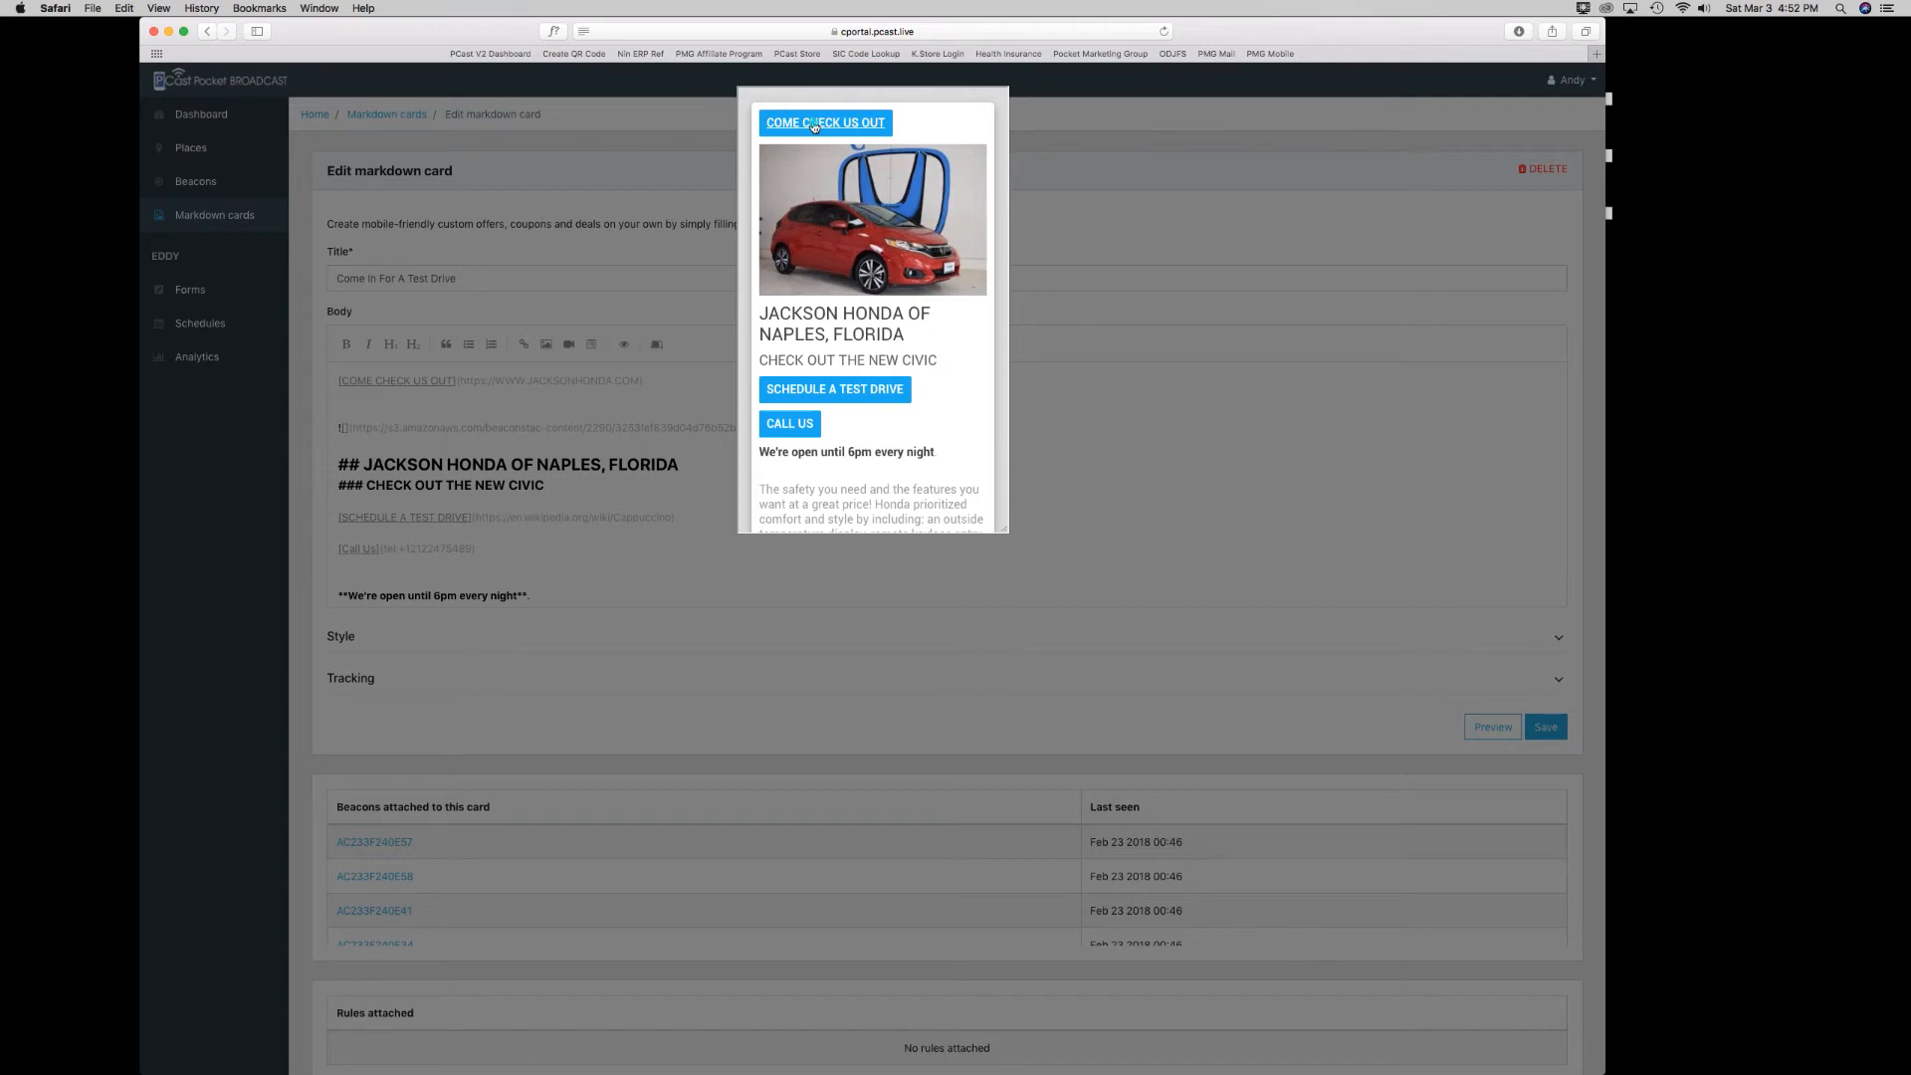
left_click(1174, 505)
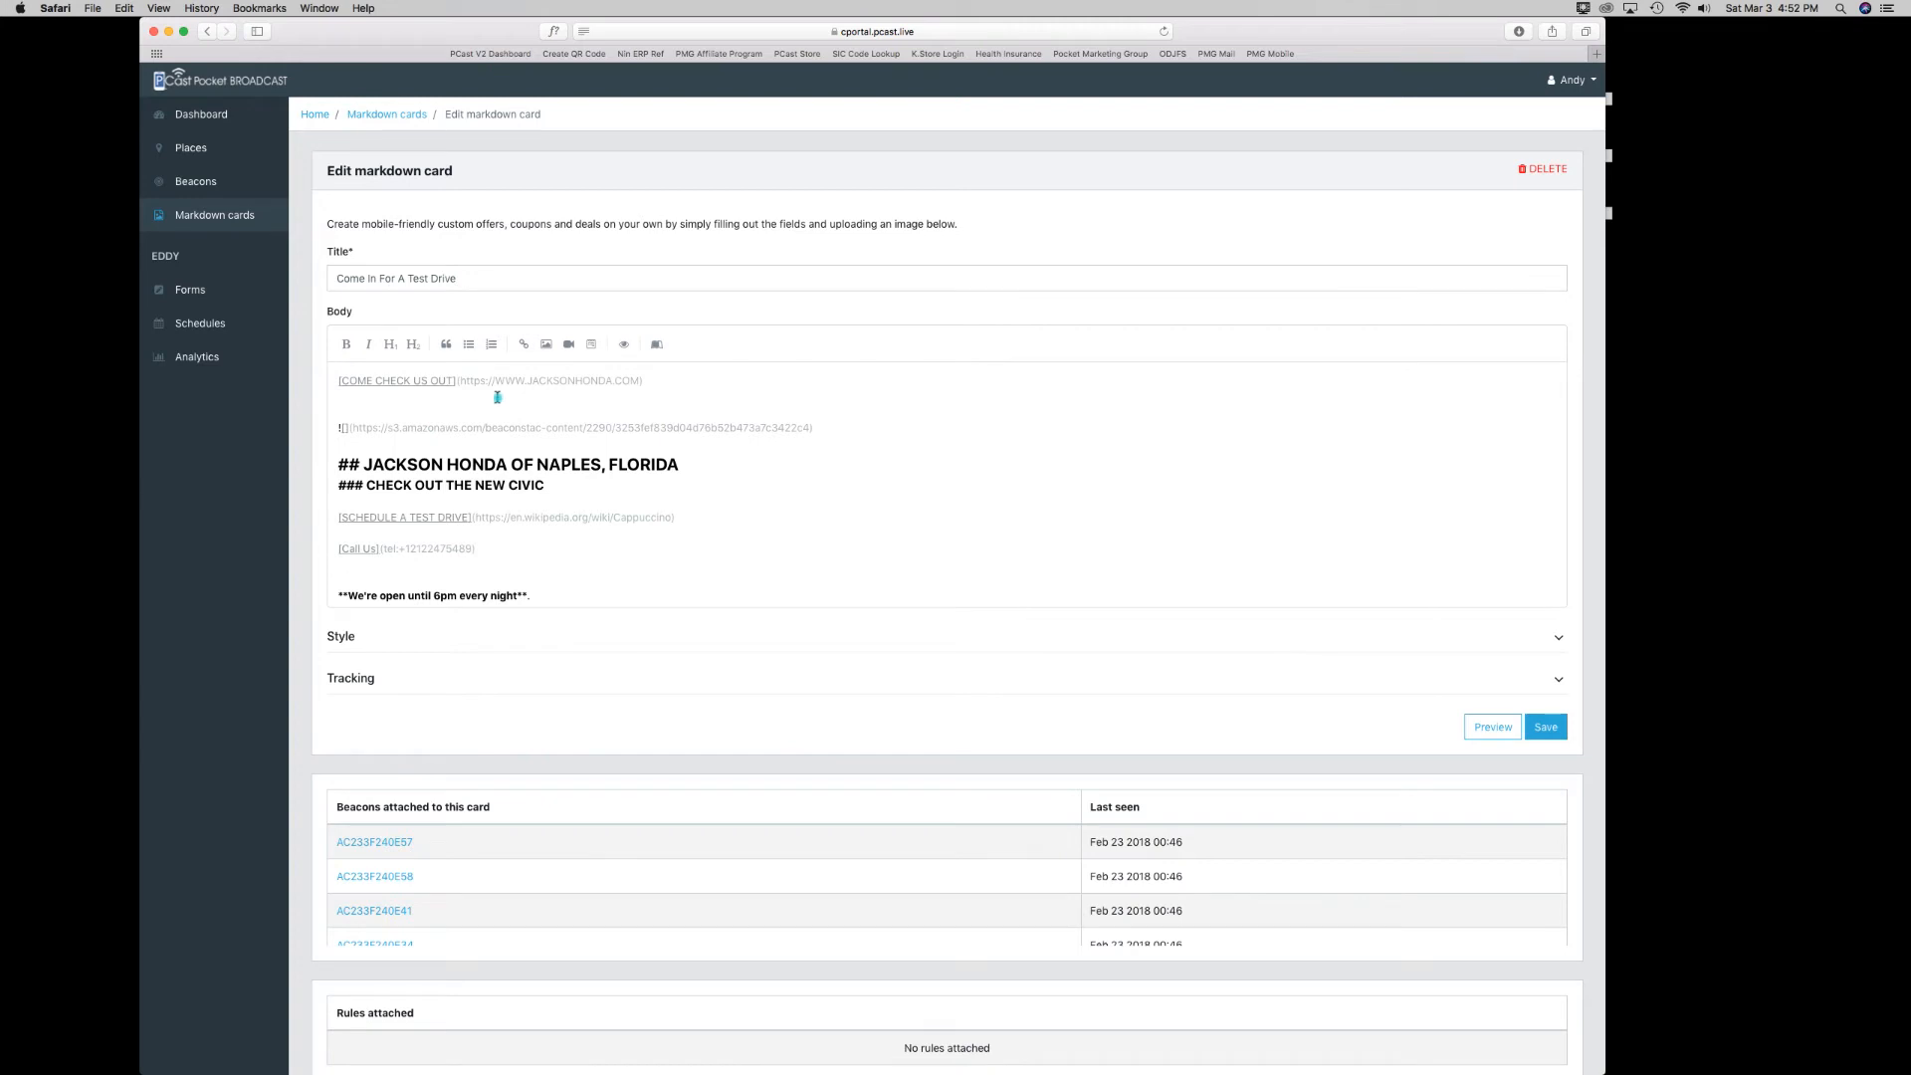
left_click(1547, 734)
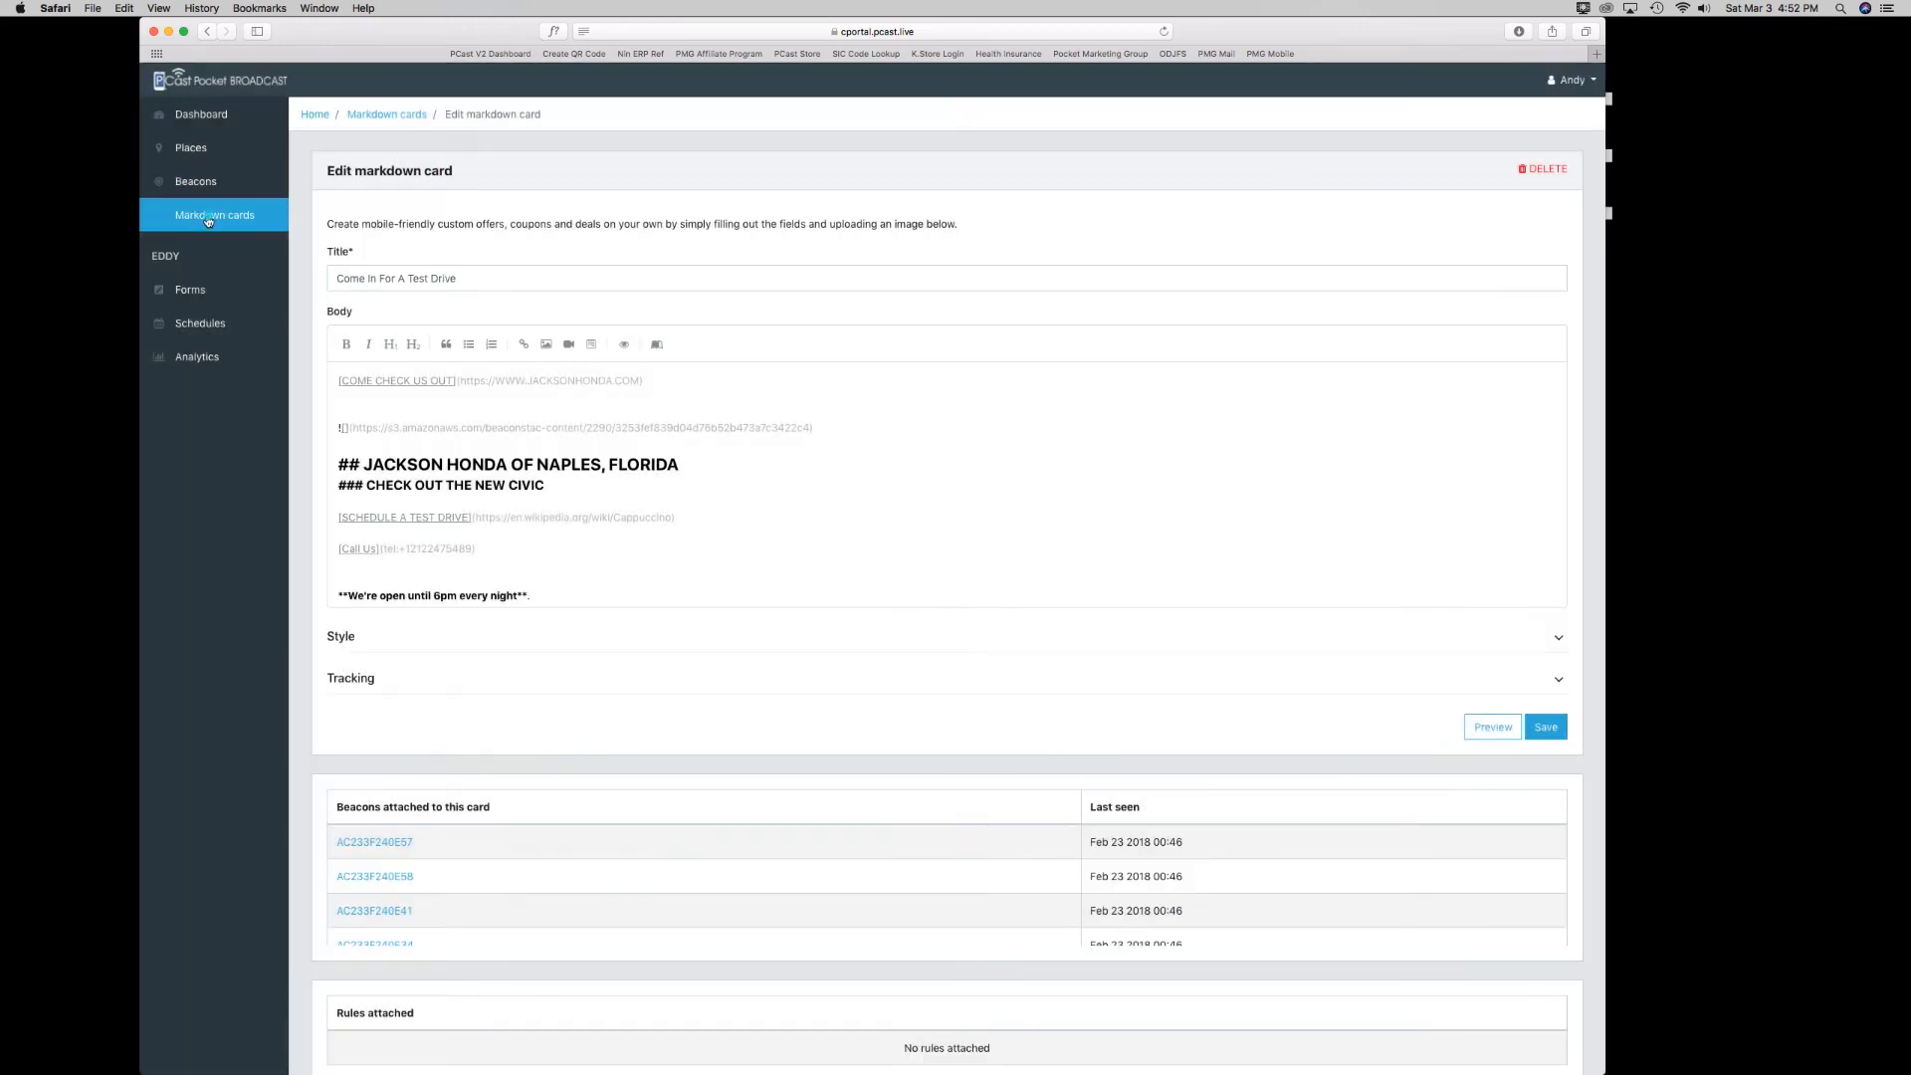
- Start a new markdown card from the card list, title it "WELCOME TO OUR STORE" and place the cursor in its body
left_click(208, 219)
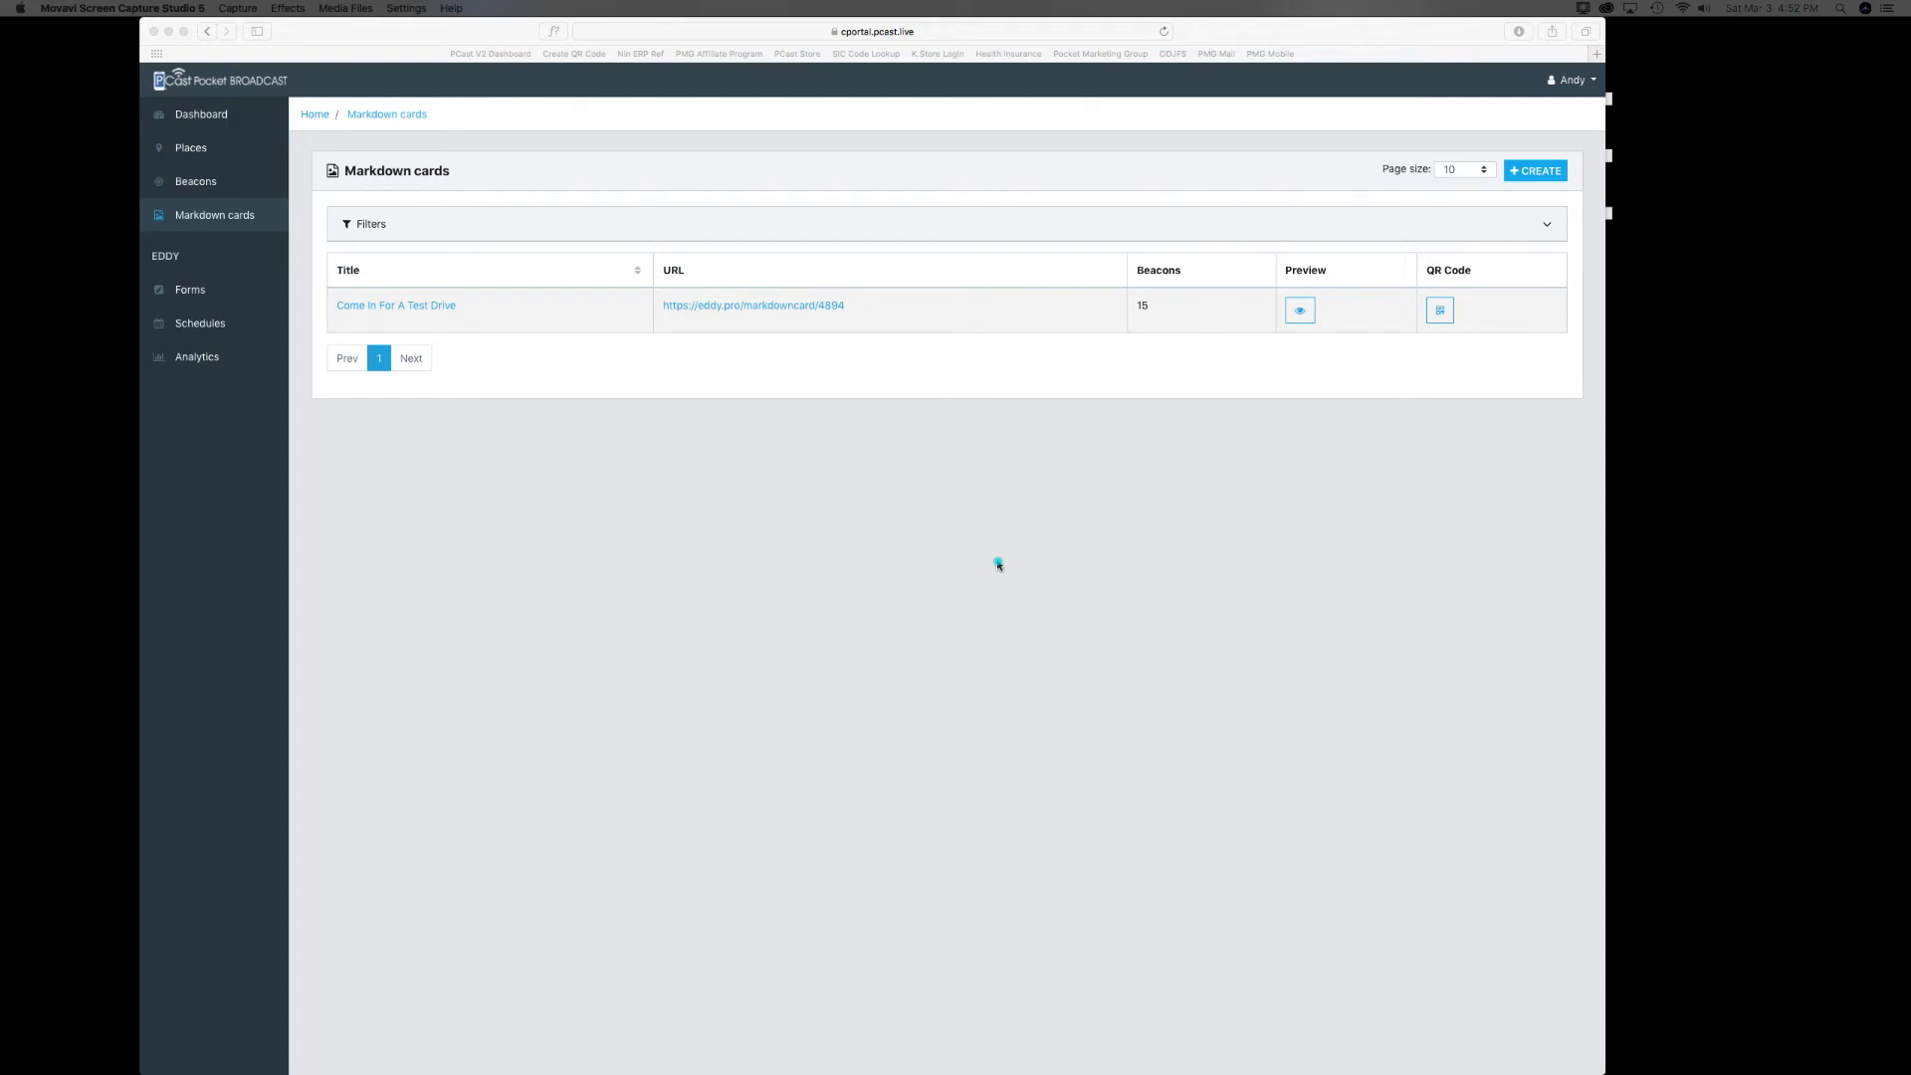
left_click(1541, 175)
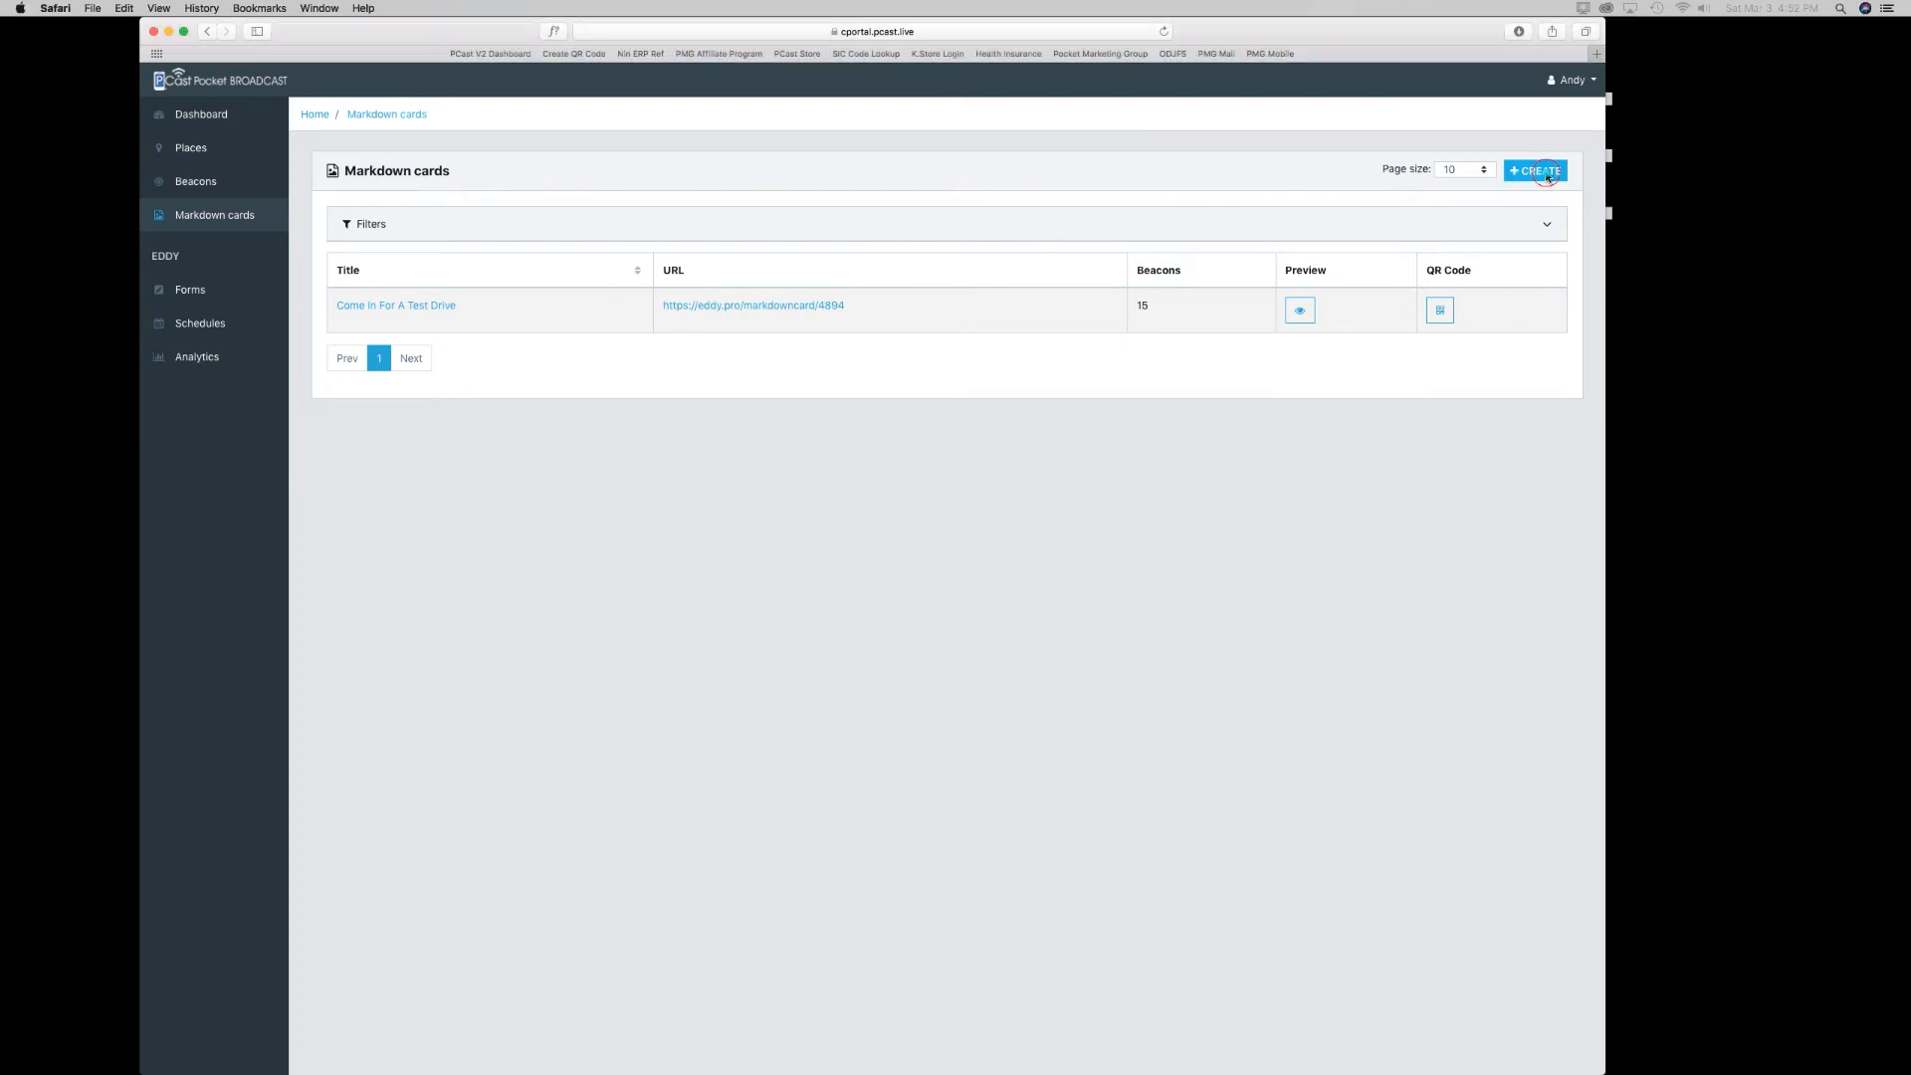
left_click(1546, 178)
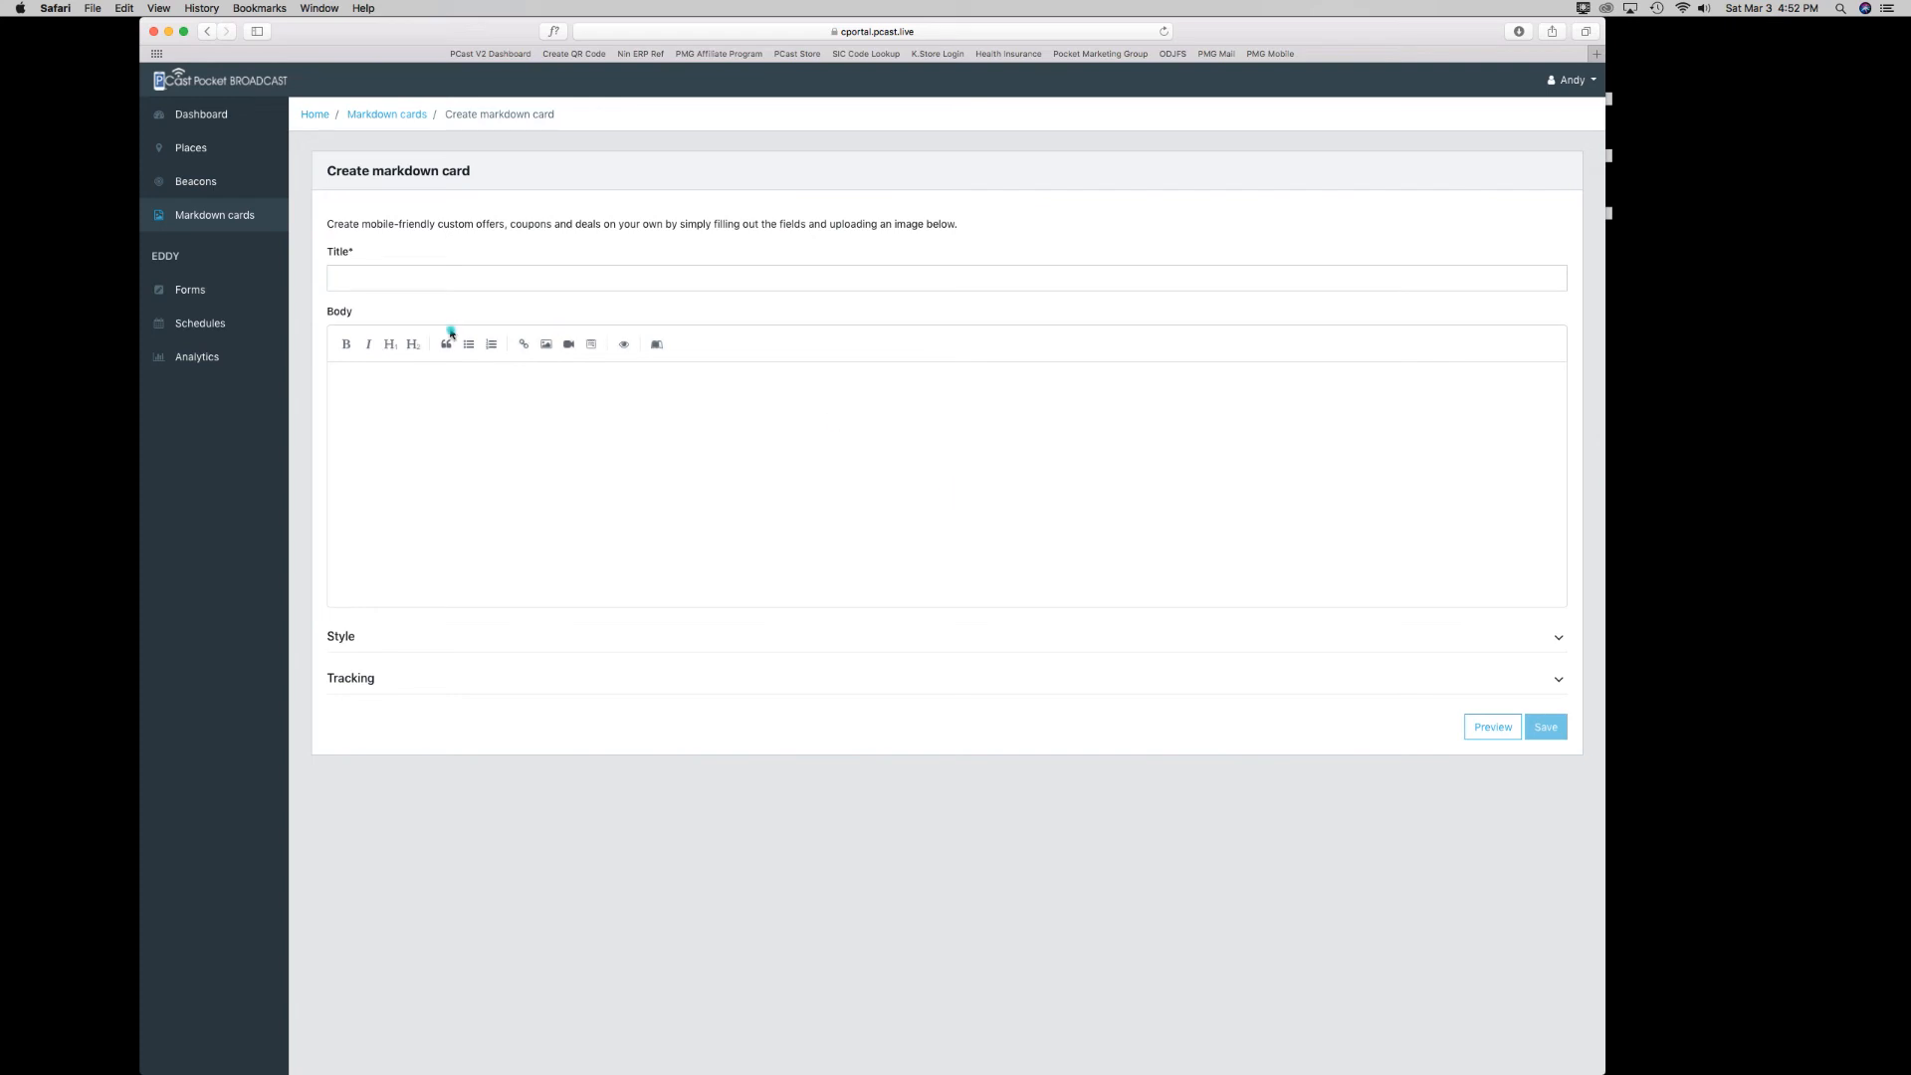
left_click(374, 280)
key("shift")
type("WLcome")
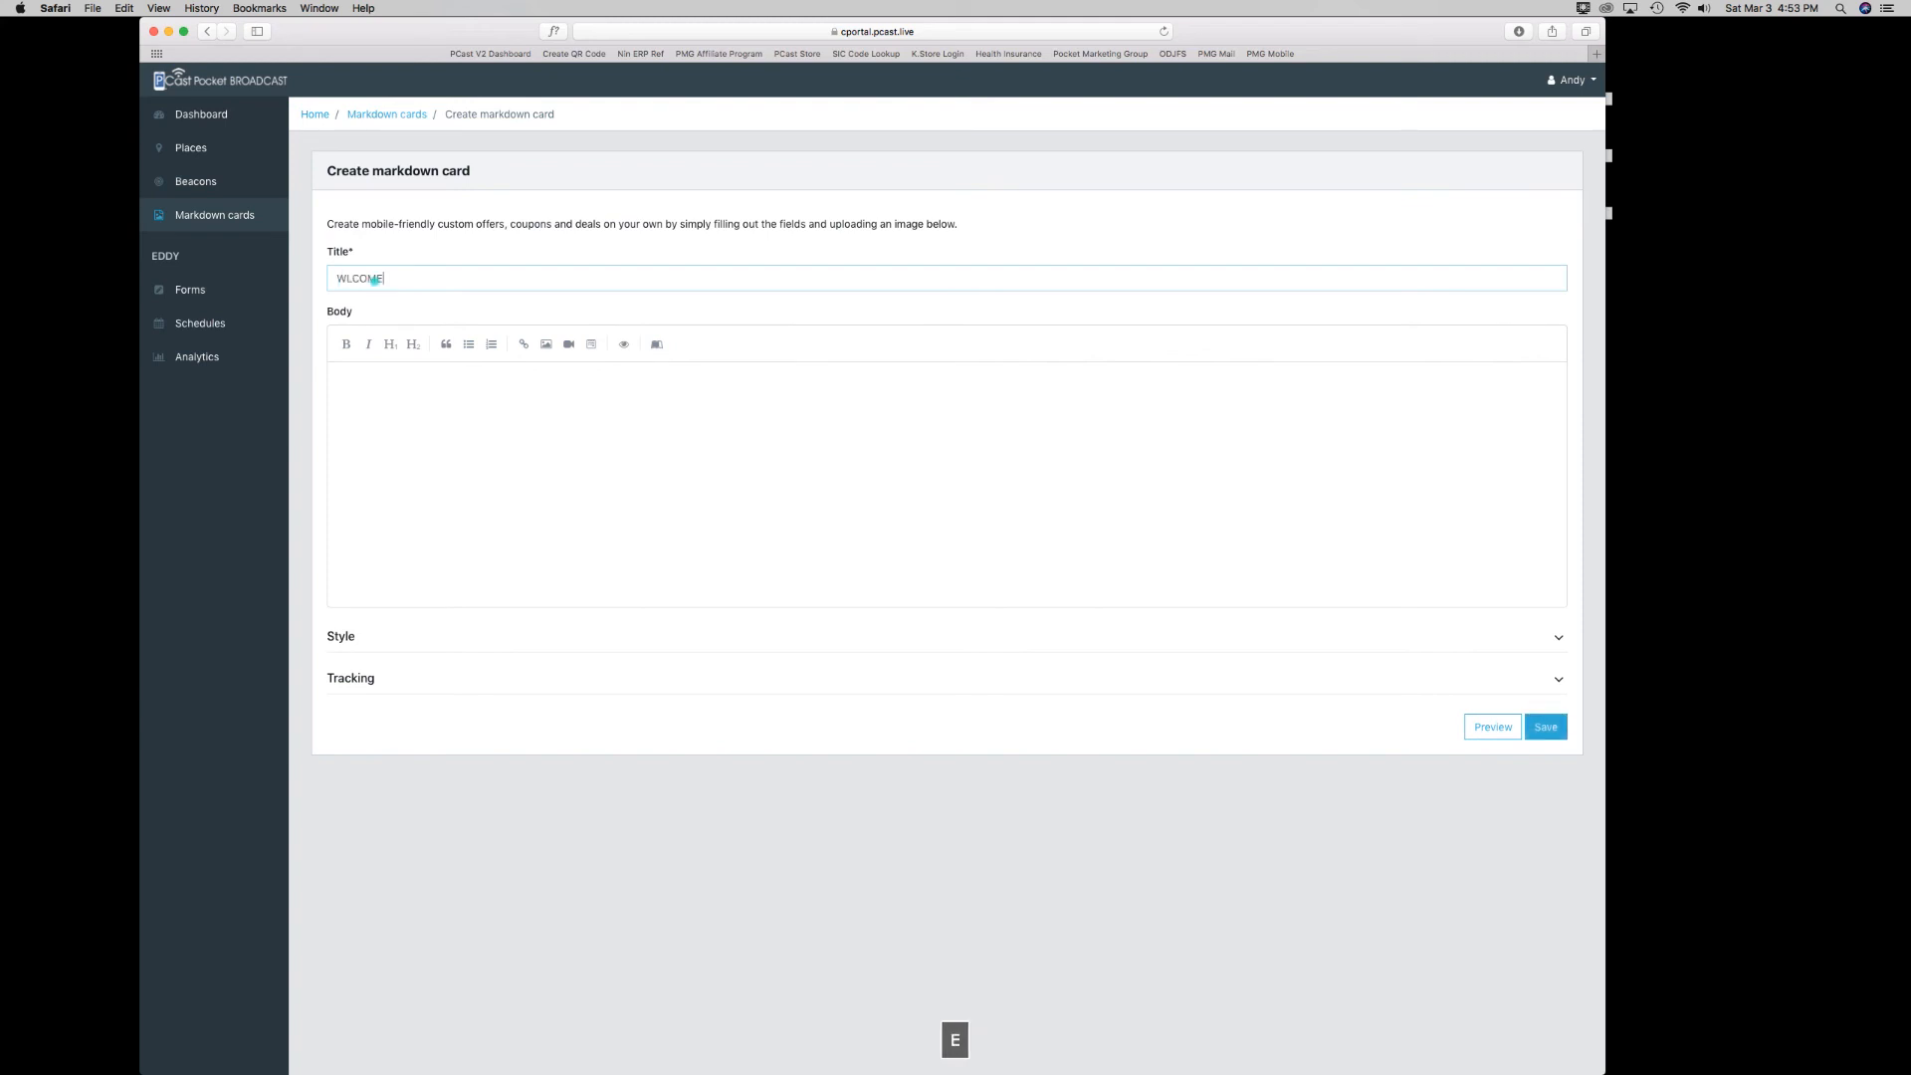
key("BackSpace")
key("BackSpace")
key("BackSpace")
key("BackSpace")
key("BackSpace")
type("ELCOME TO OUR STORE")
left_click(350, 379)
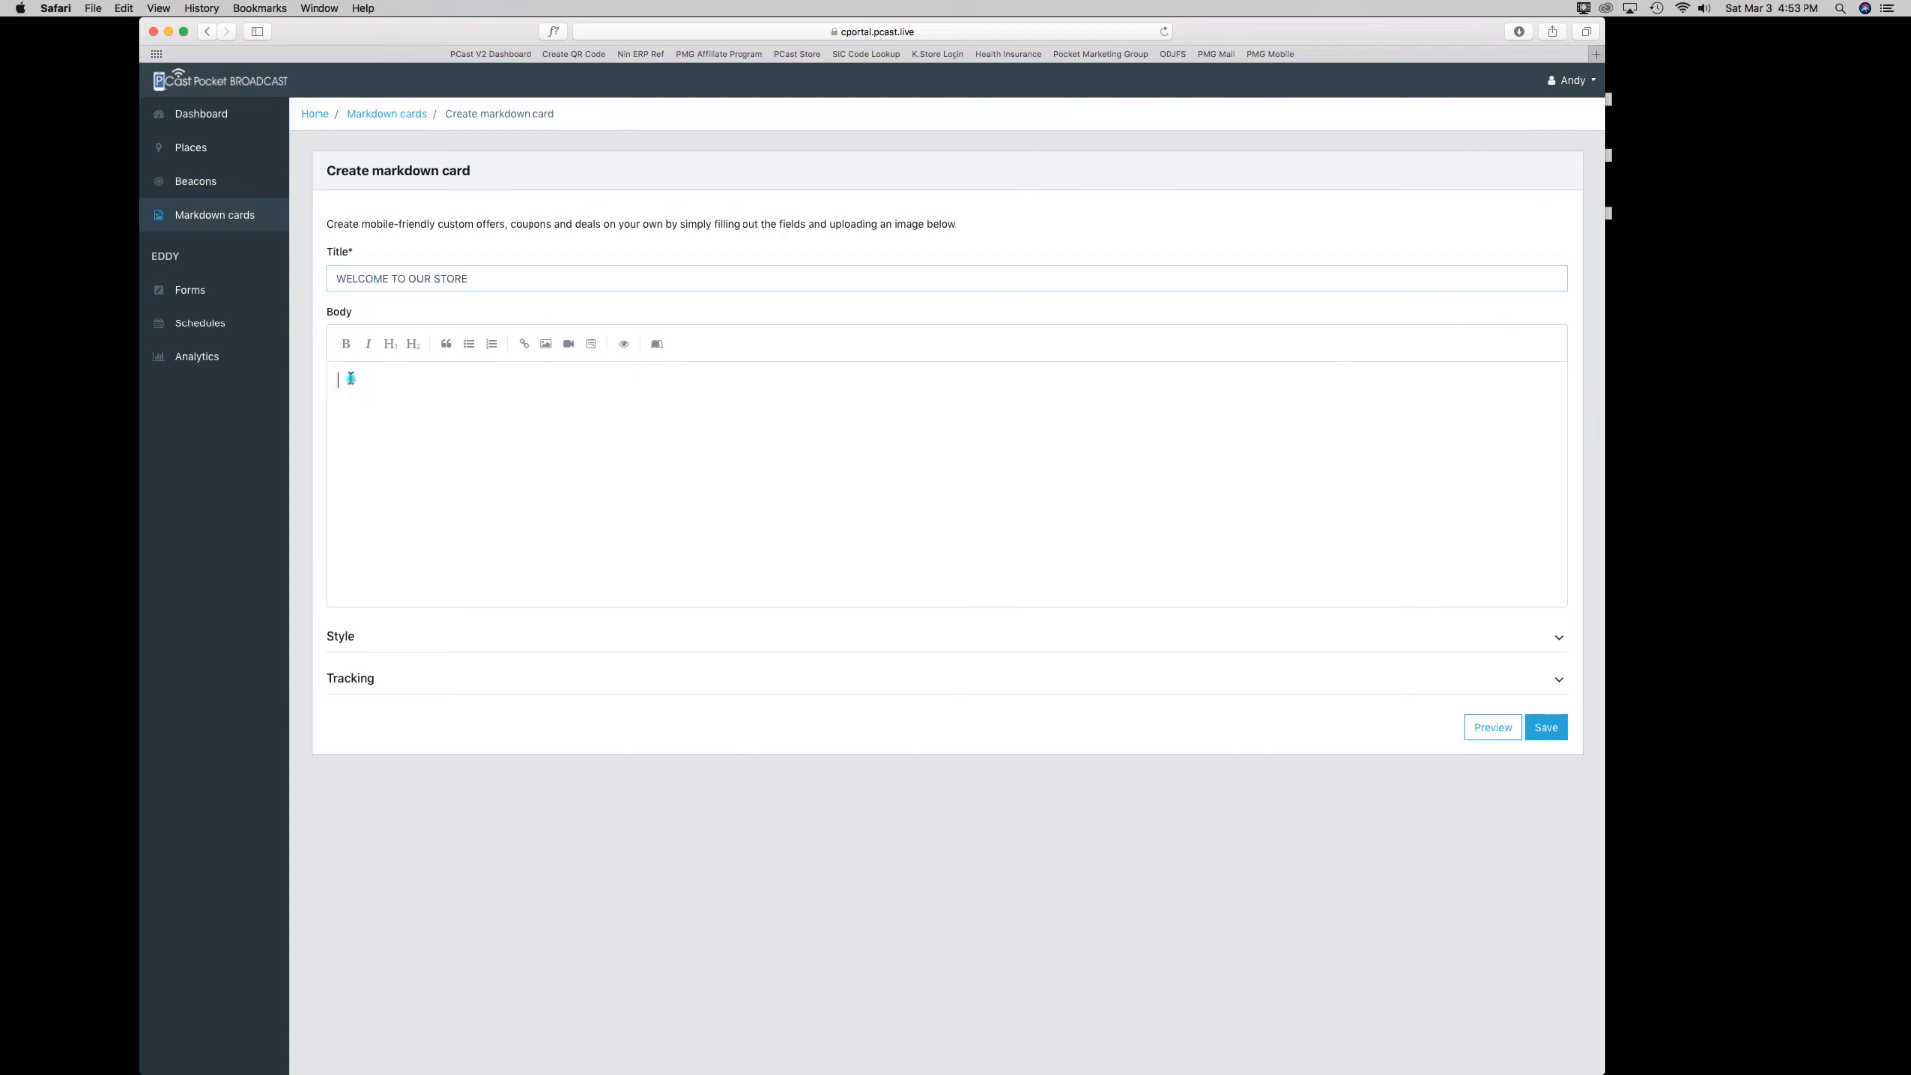